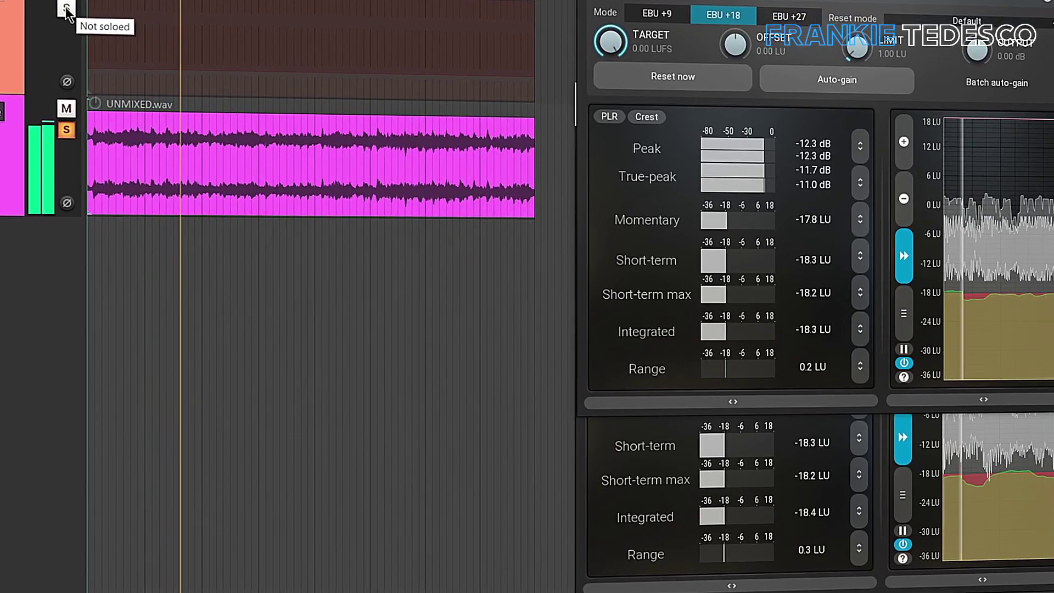
# Solo the mix track, then the UNMIXED.wav reference, then the mix track again to compare them.
pyautogui.click(65, 8)
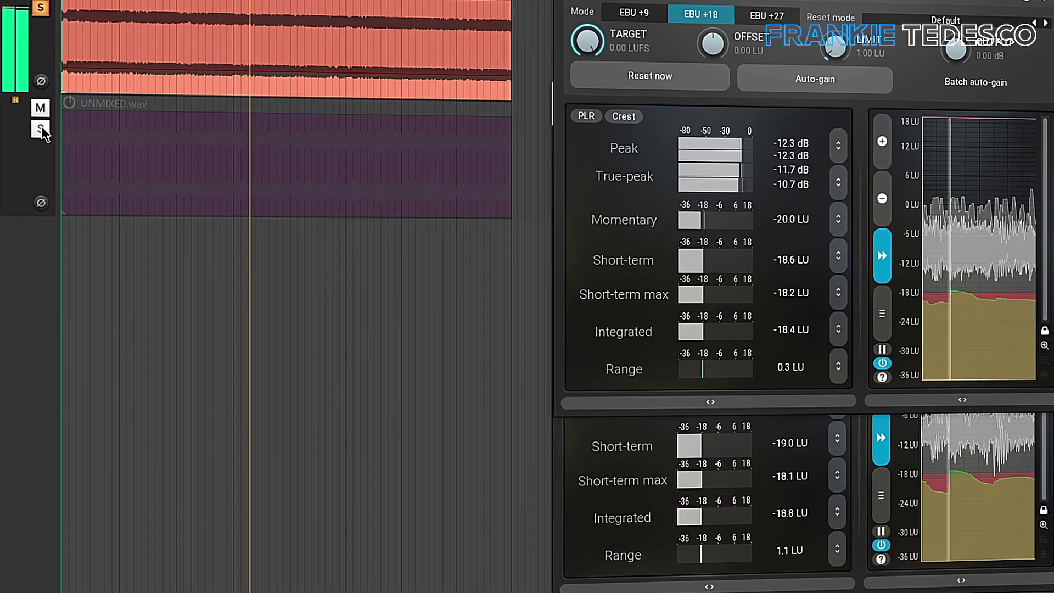
pyautogui.click(36, 128)
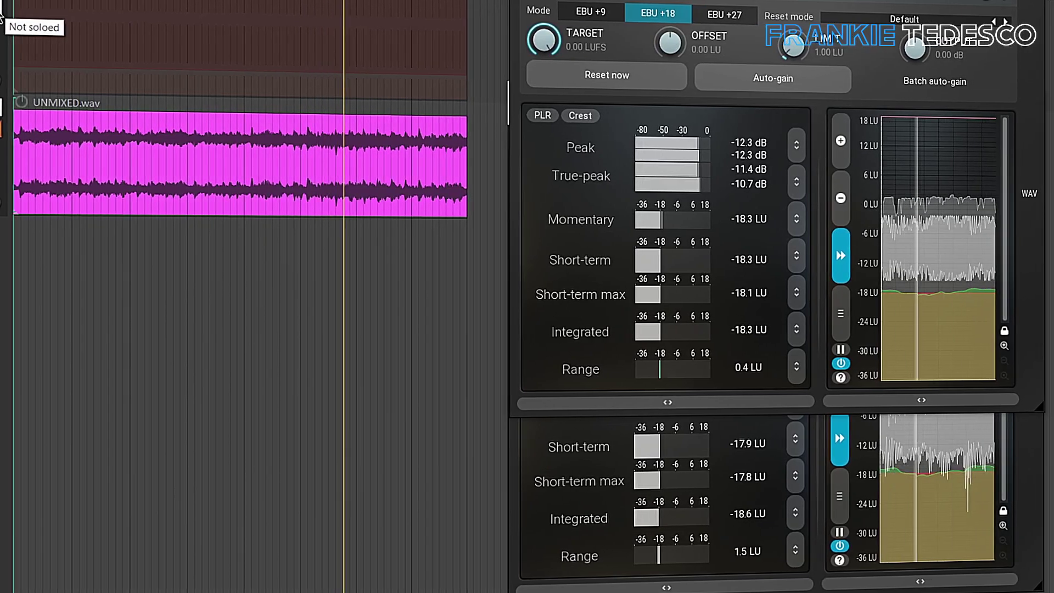
pyautogui.click(1, 17)
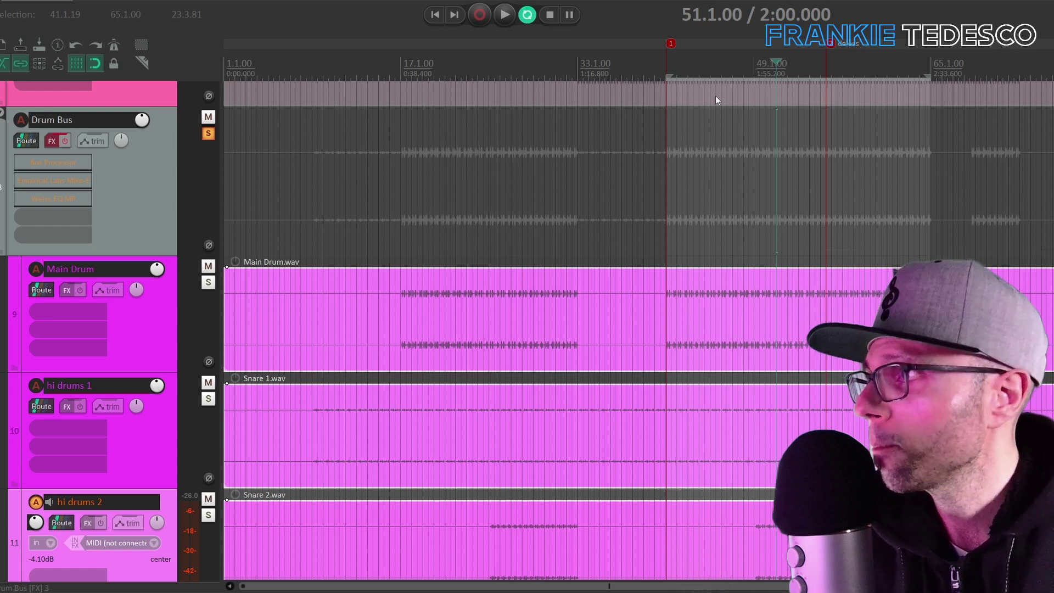
# Play the drums while toggling the Drum Bus FX chain off and on, leaving it active.
pyautogui.press('space')
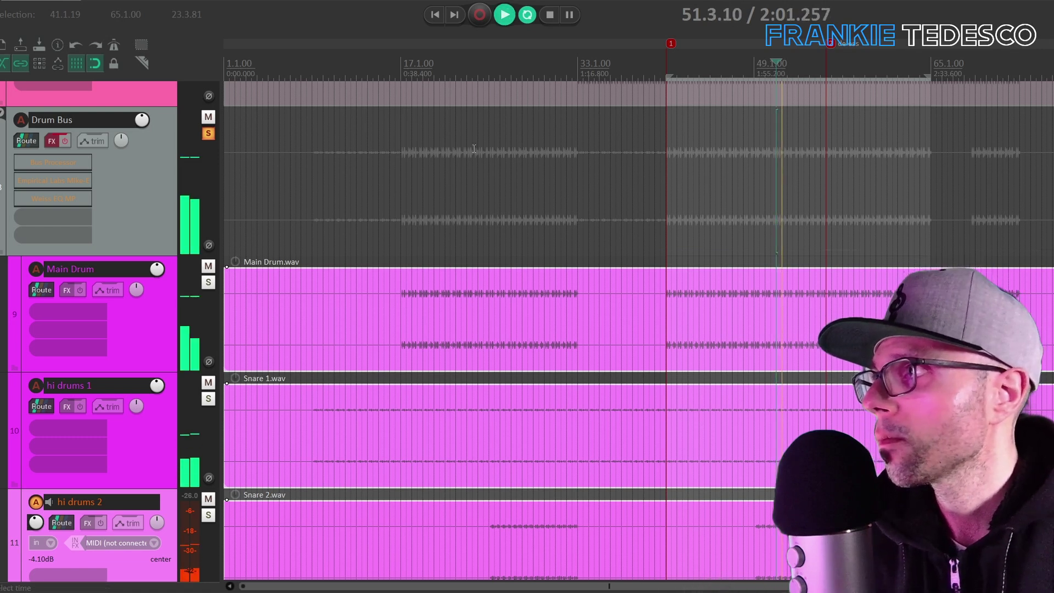
pyautogui.click(66, 141)
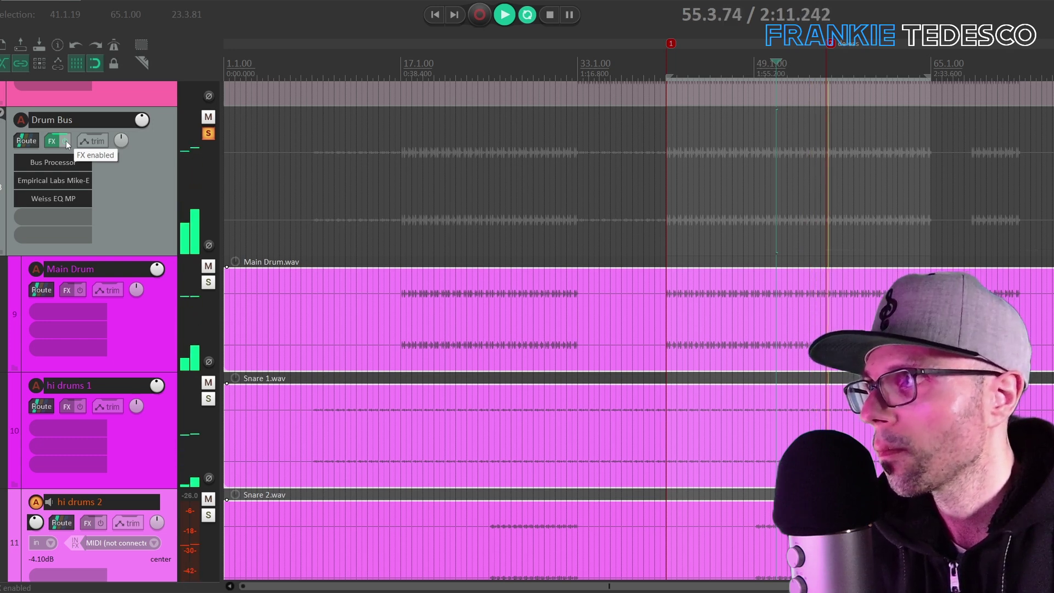
pyautogui.click(66, 142)
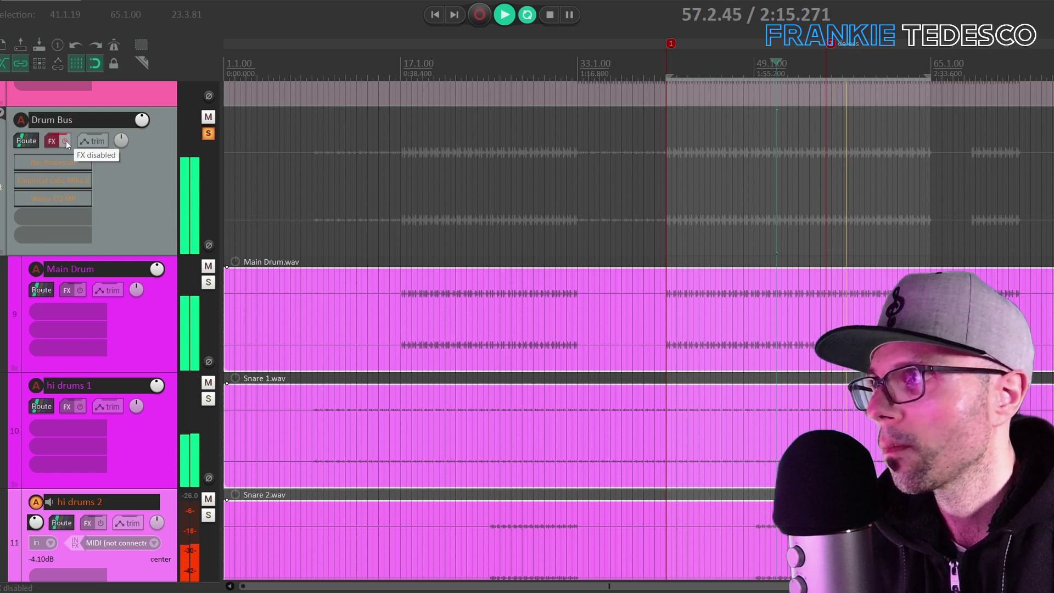
pyautogui.click(66, 141)
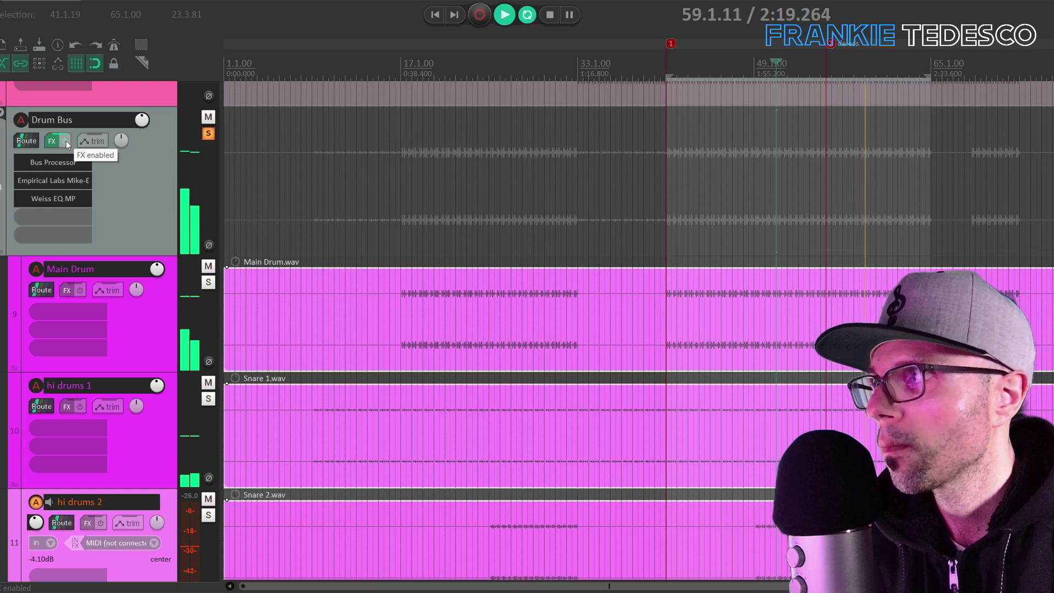
pyautogui.press('space')
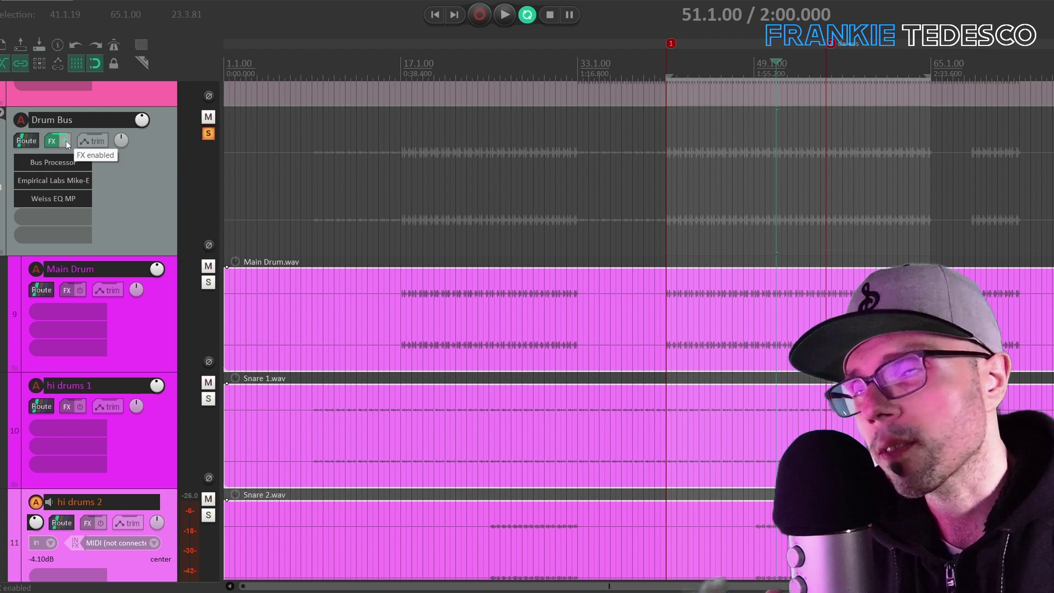
pyautogui.click(87, 162)
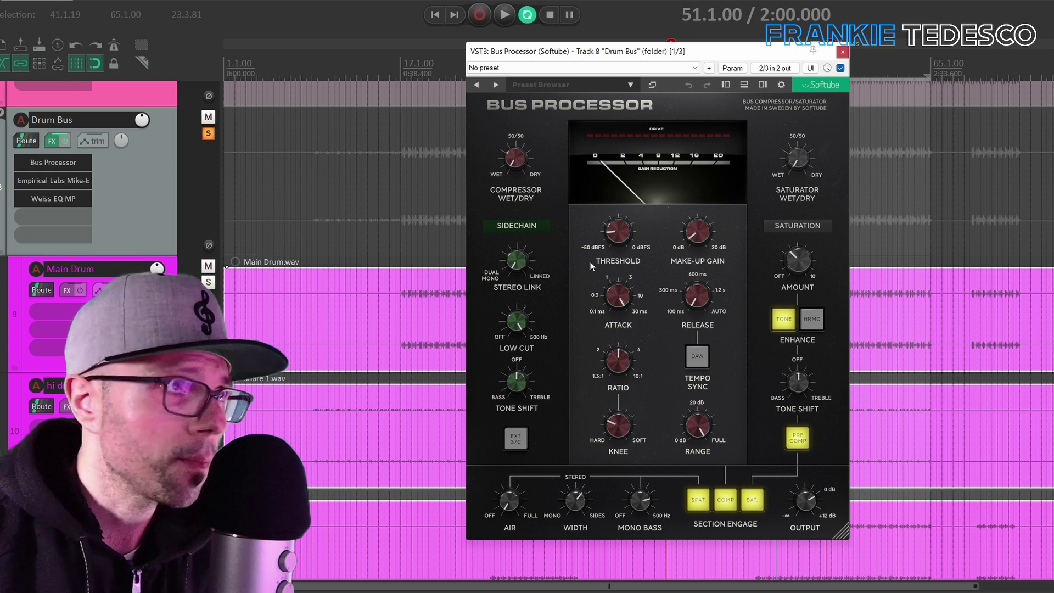
pyautogui.press('space')
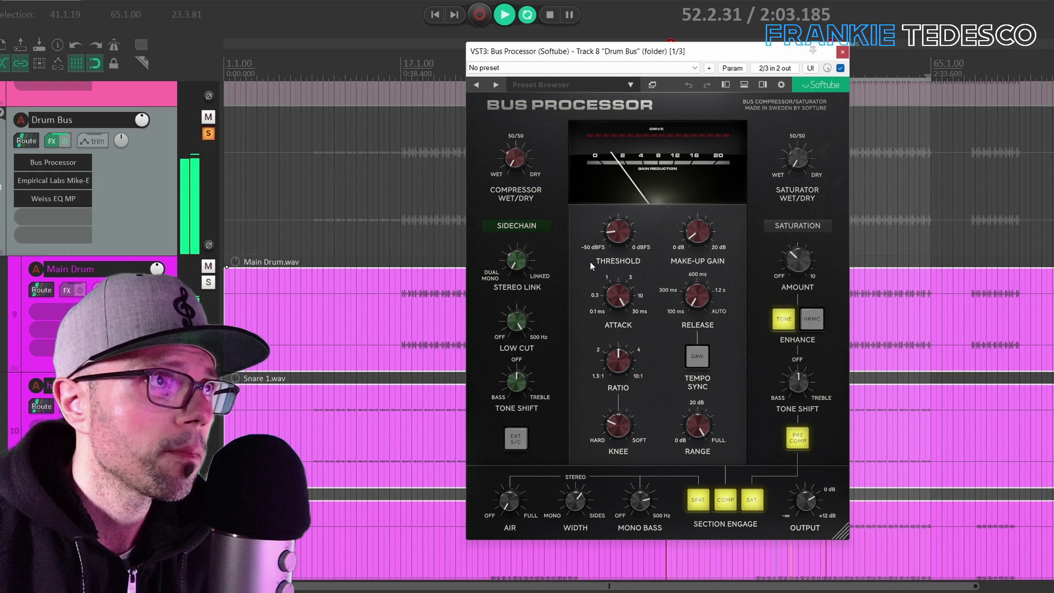
pyautogui.press('space')
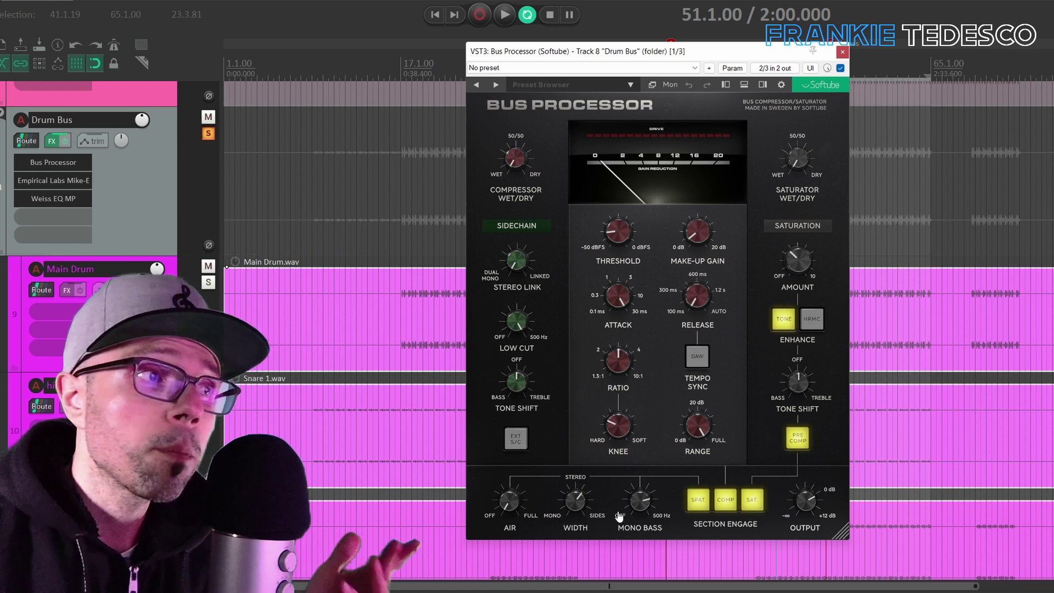
pyautogui.moveTo(640, 501)
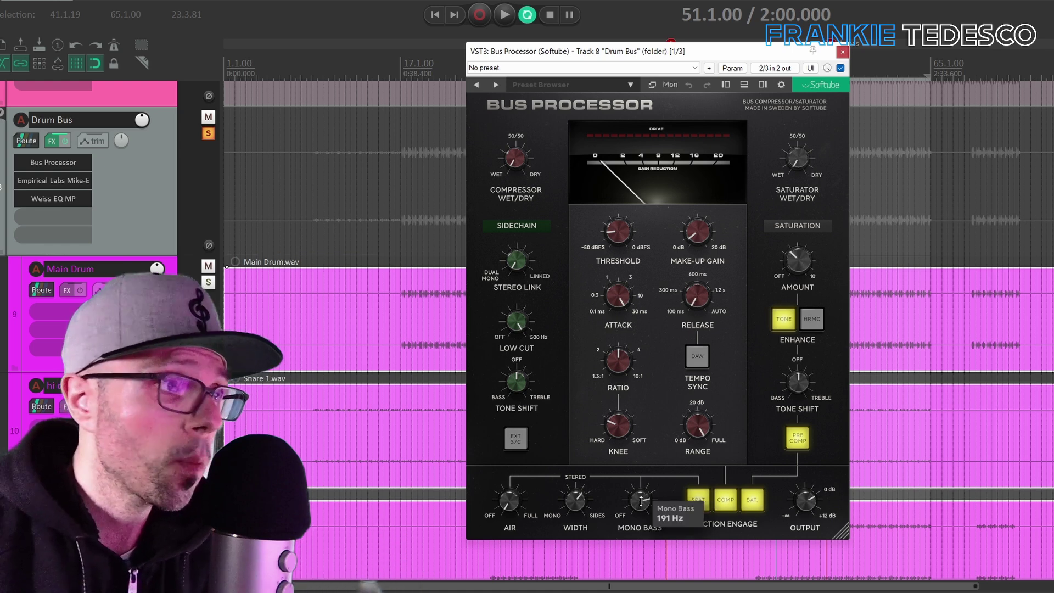
pyautogui.moveTo(568, 508)
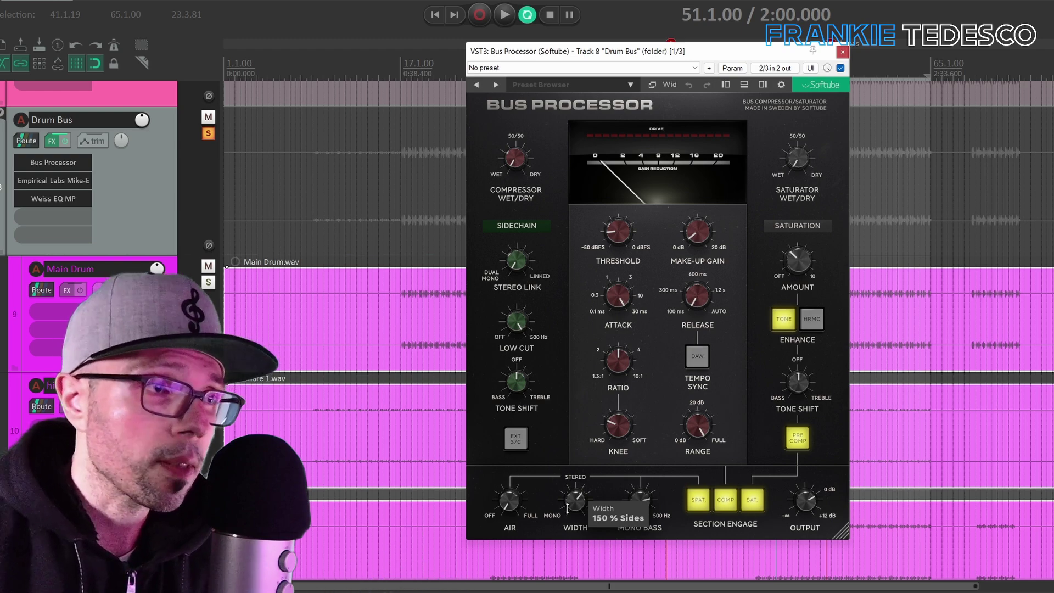
pyautogui.click(842, 51)
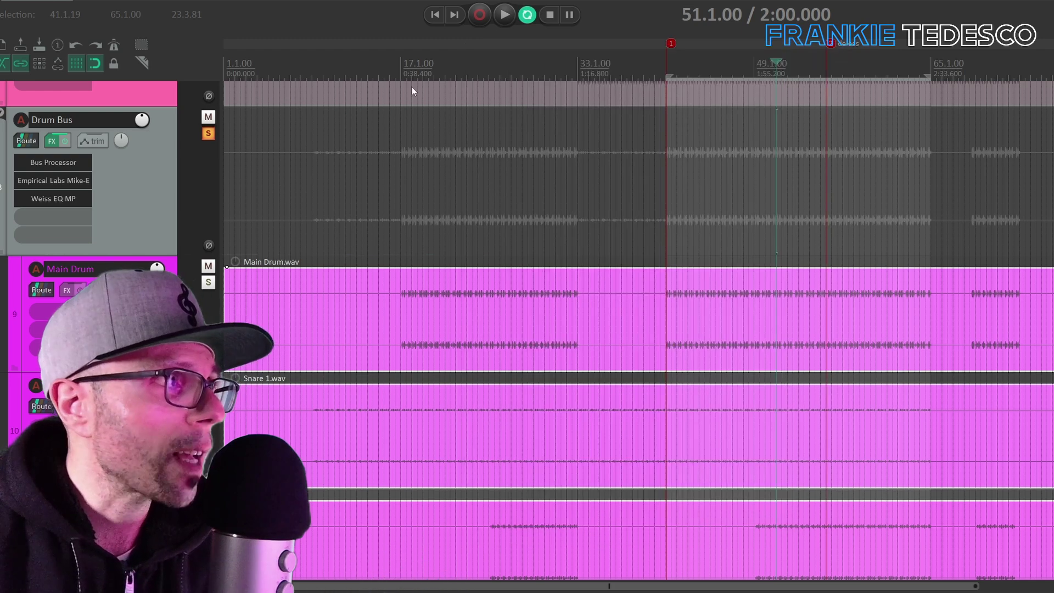
# Open the Drum Bus Mike-E compressor and compare it bypassed and active during playback.
pyautogui.click(57, 183)
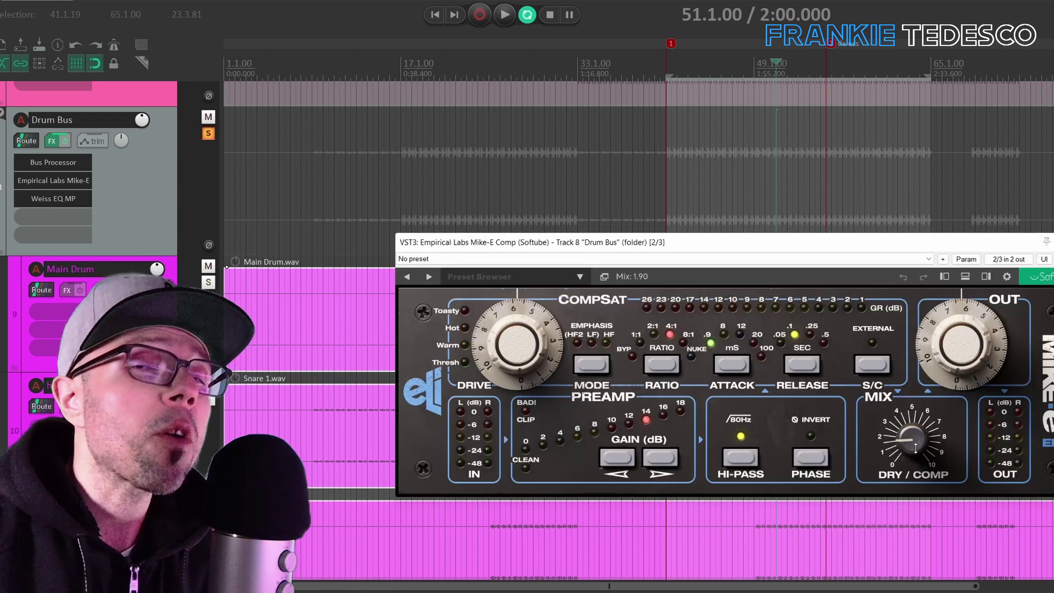
pyautogui.moveTo(916, 435)
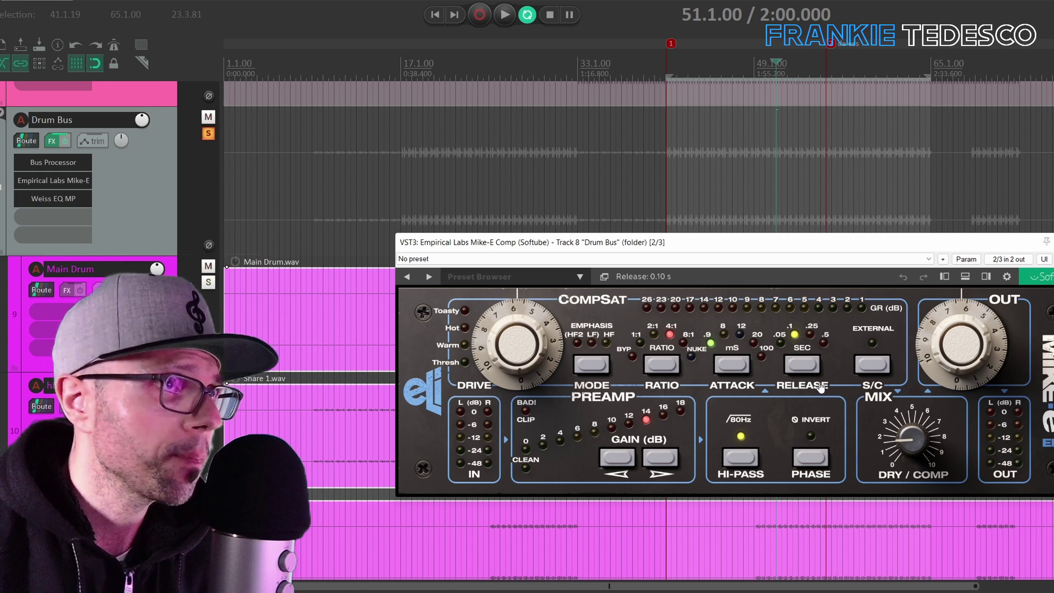
pyautogui.press('space')
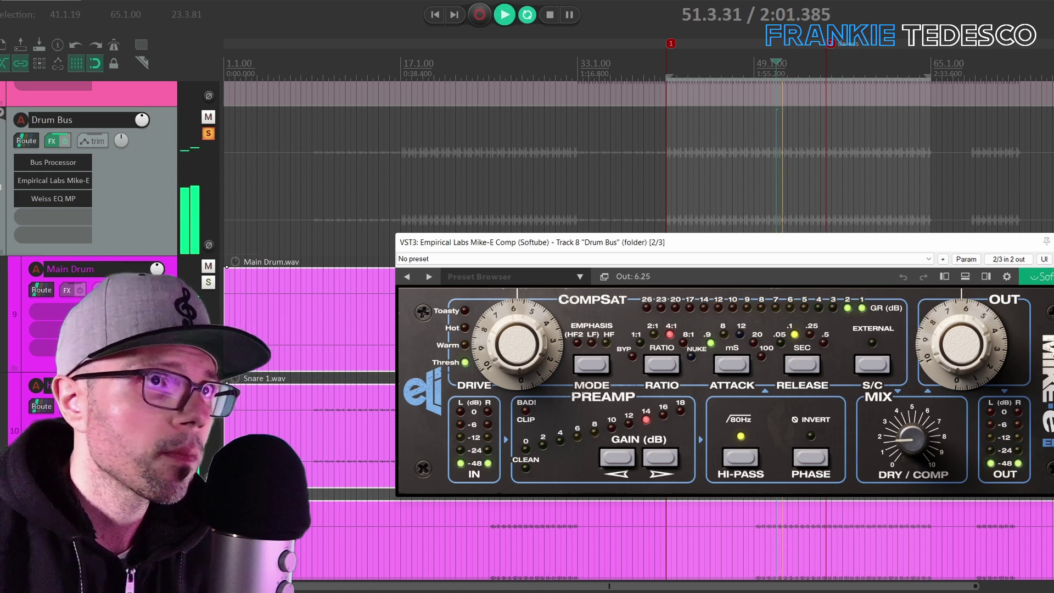
pyautogui.press('b')
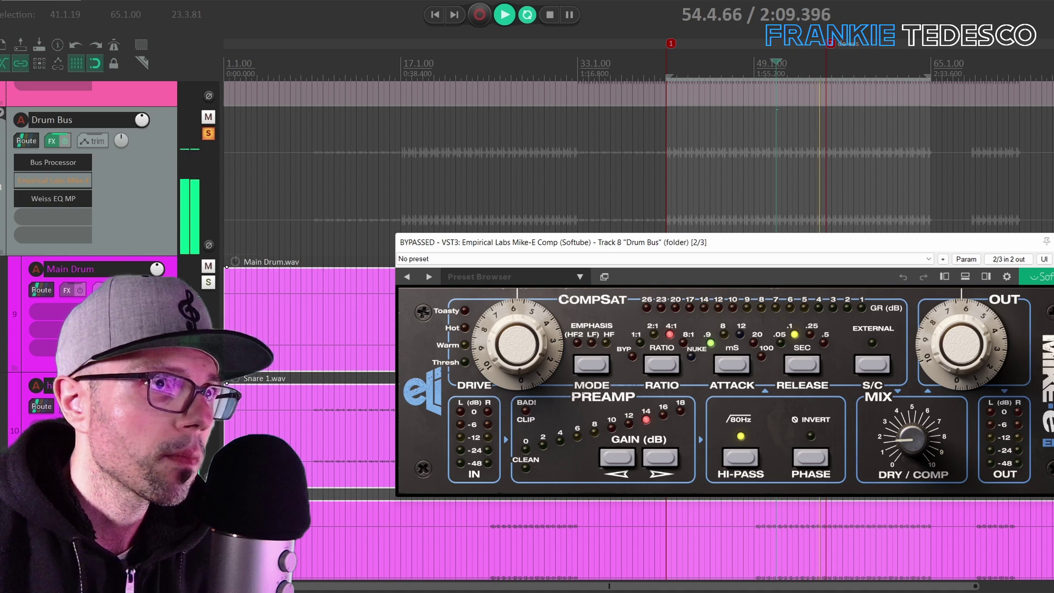
pyautogui.press('b')
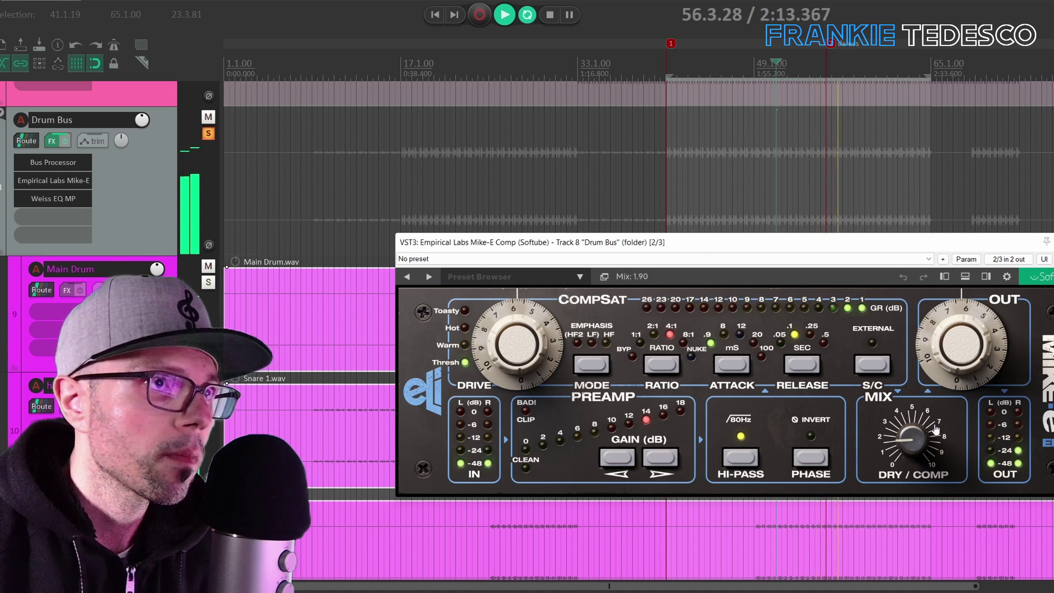
# Set the Mike-E DRY/COMP mix to about 1.95, then bypass and re-enable the compressor to compare.
pyautogui.moveTo(921, 431); pyautogui.dragTo(896, 543)
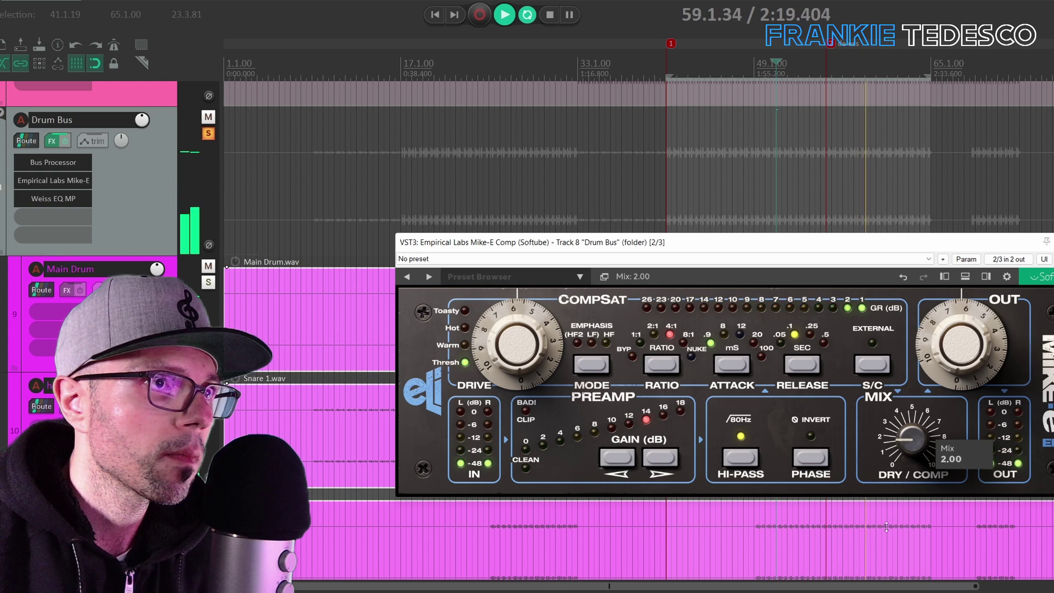
pyautogui.moveTo(906, 442); pyautogui.dragTo(906, 444)
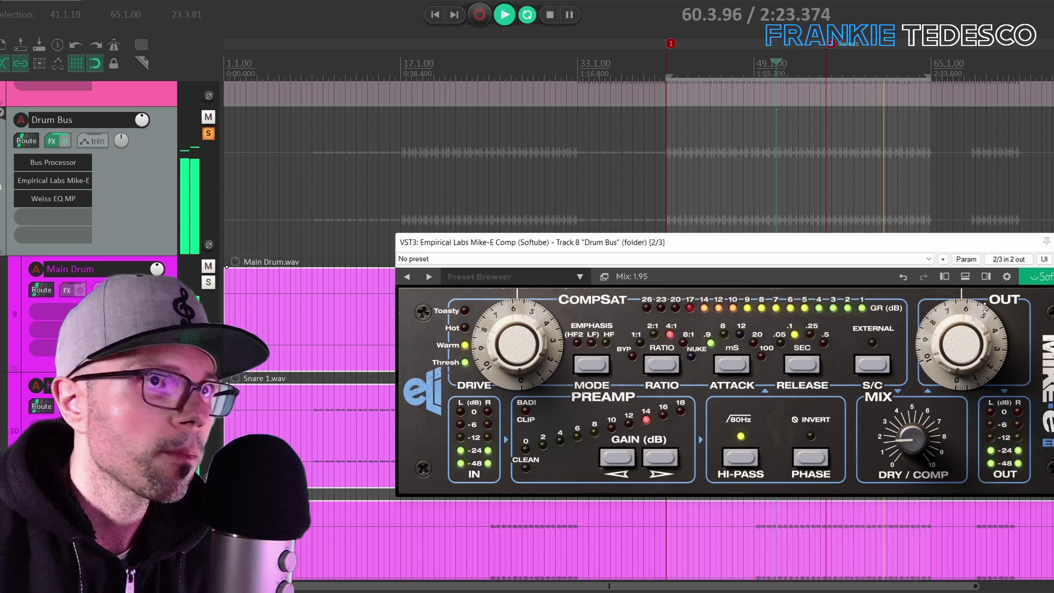
pyautogui.keyDown('ctrl'); pyautogui.click(53, 180); pyautogui.keyUp('ctrl')
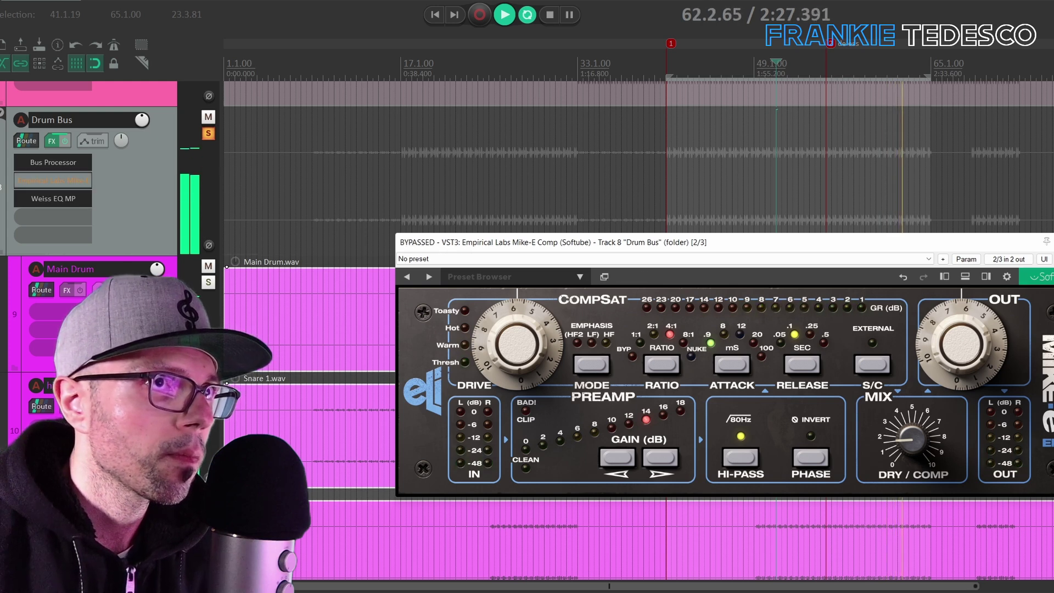
pyautogui.keyDown('ctrl'); pyautogui.click(52, 180); pyautogui.keyUp('ctrl')
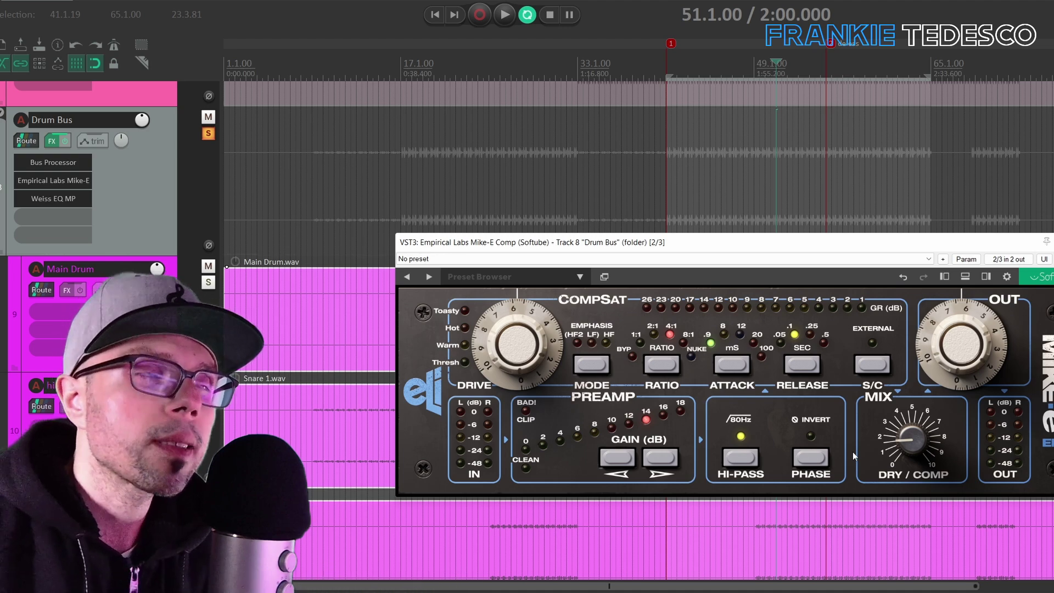
# Show the Drum Bus Weiss EQ MP and compare it bypassed and active during playback.
pyautogui.click(68, 197)
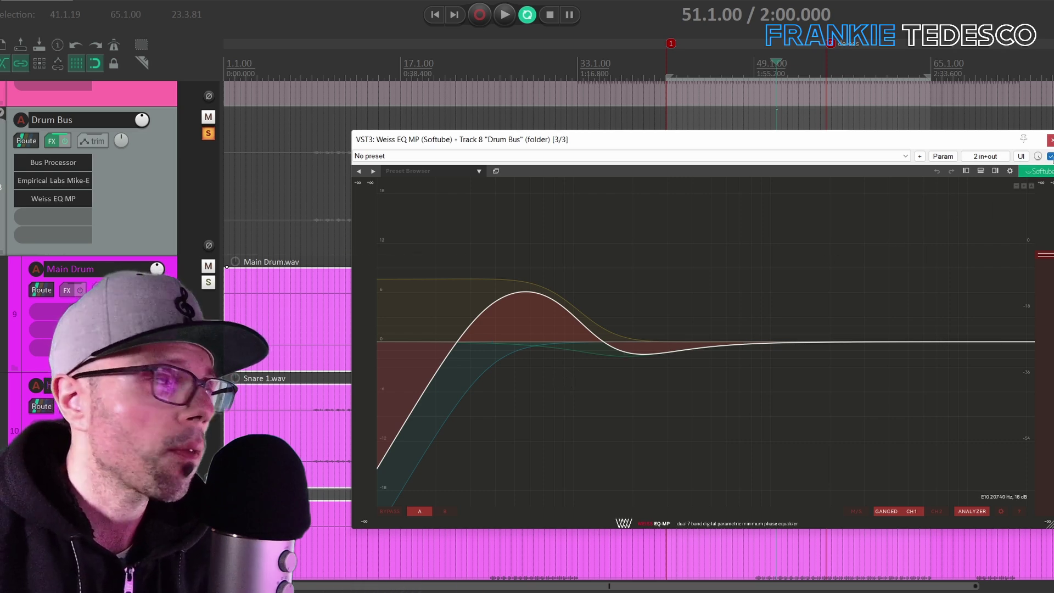
pyautogui.press('space')
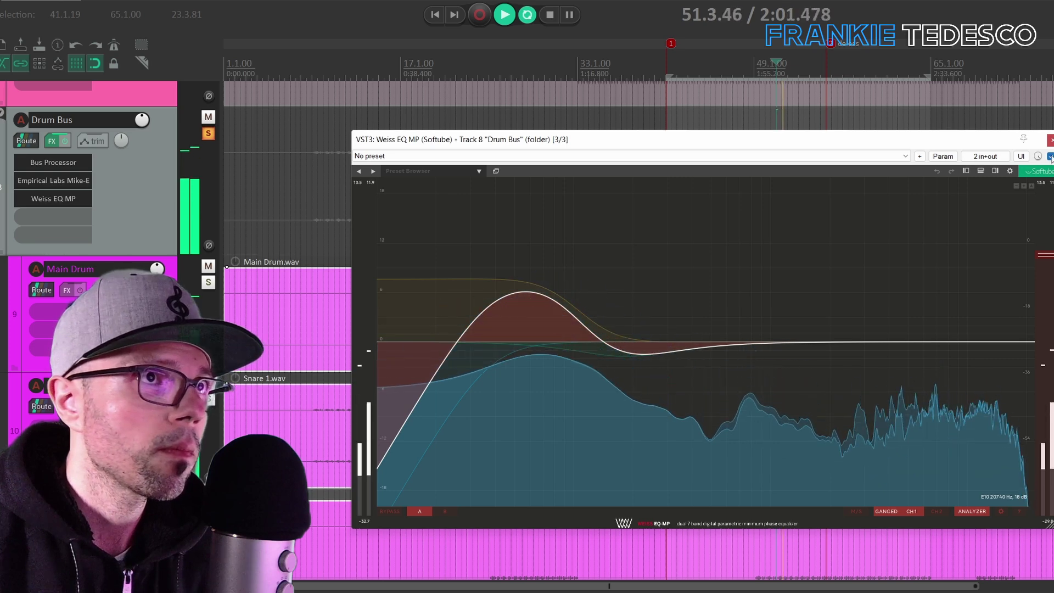
pyautogui.click(1050, 156)
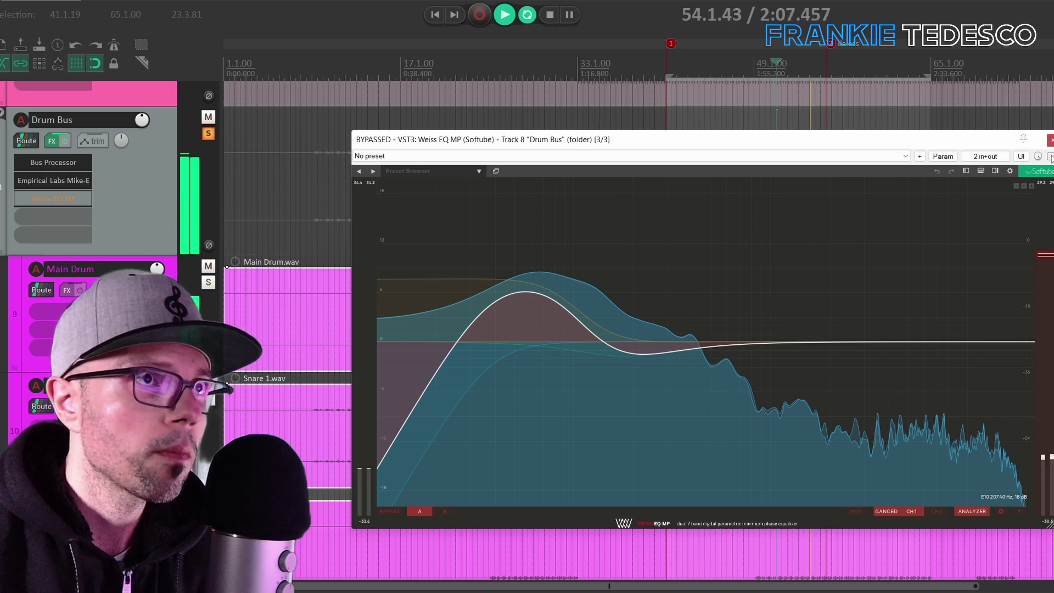
pyautogui.click(1050, 156)
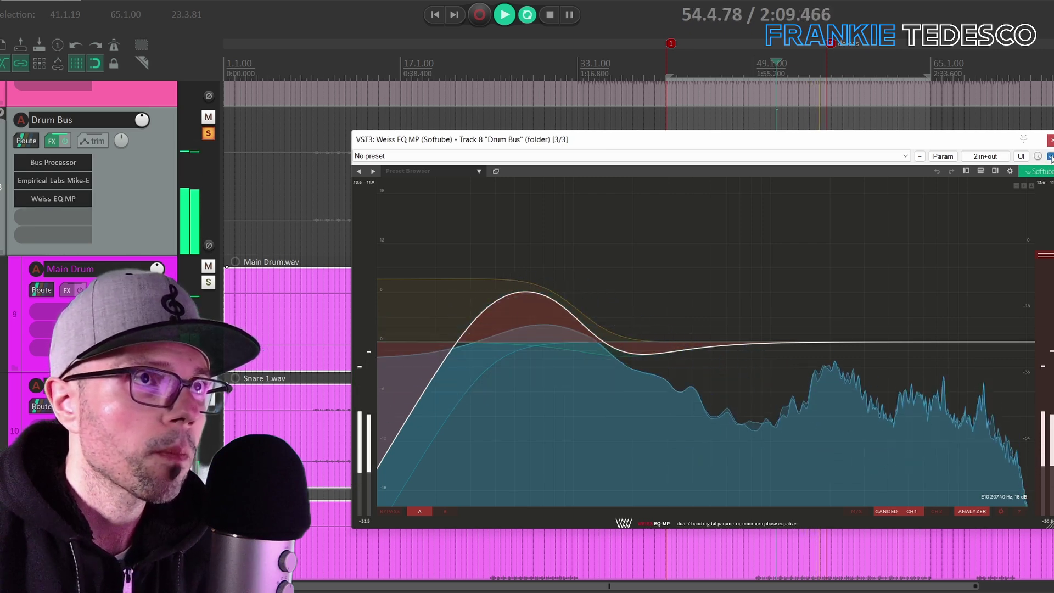
pyautogui.press('space')
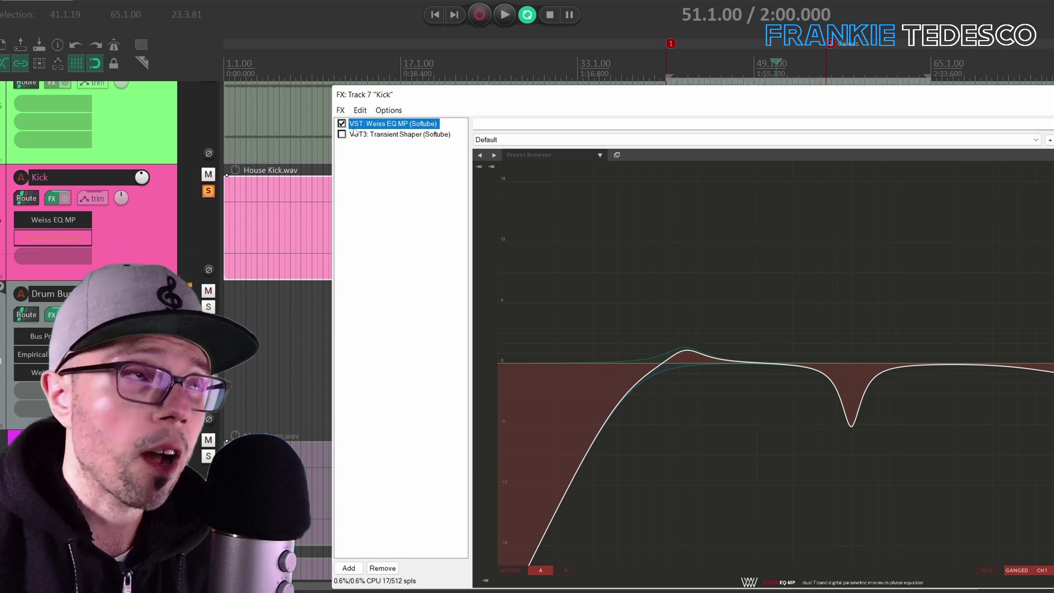
# Compare the Kick with its Weiss EQ MP on and off, then enable the Transient Shaper too.
pyautogui.press('space')
pyautogui.click(341, 123)
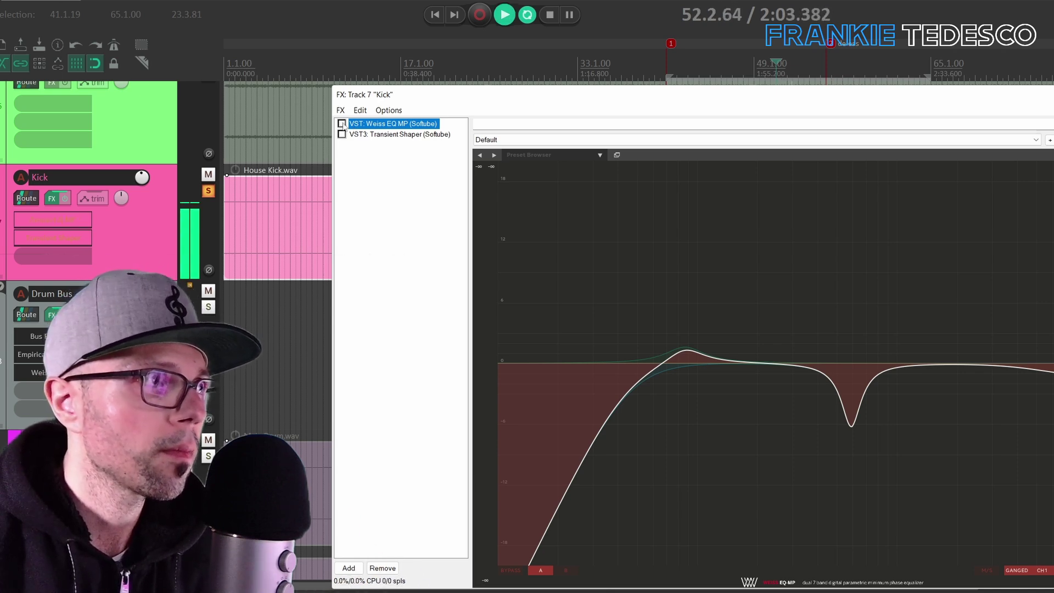
pyautogui.click(341, 124)
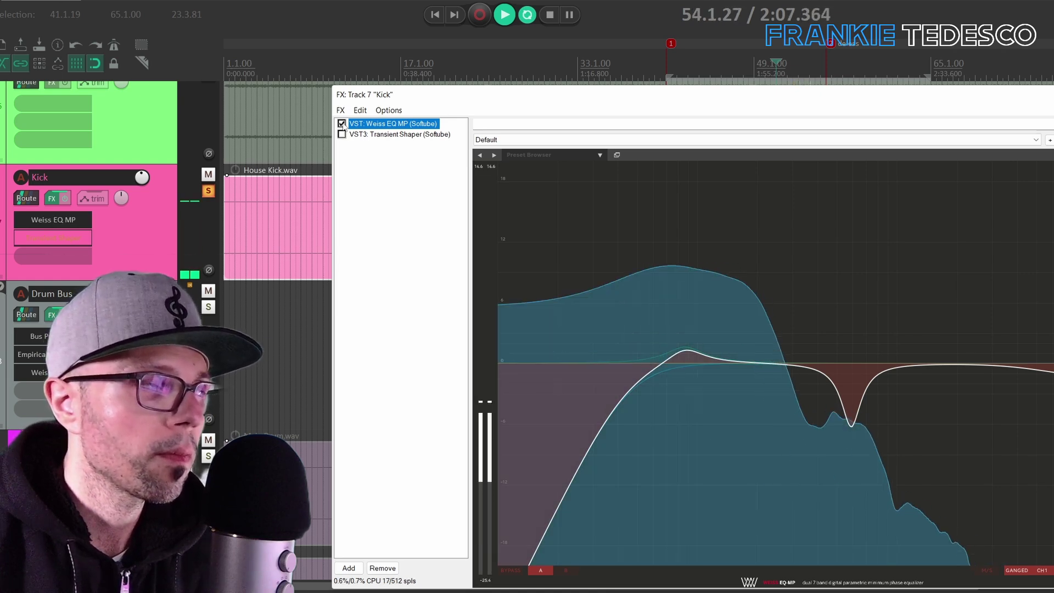
pyautogui.click(341, 124)
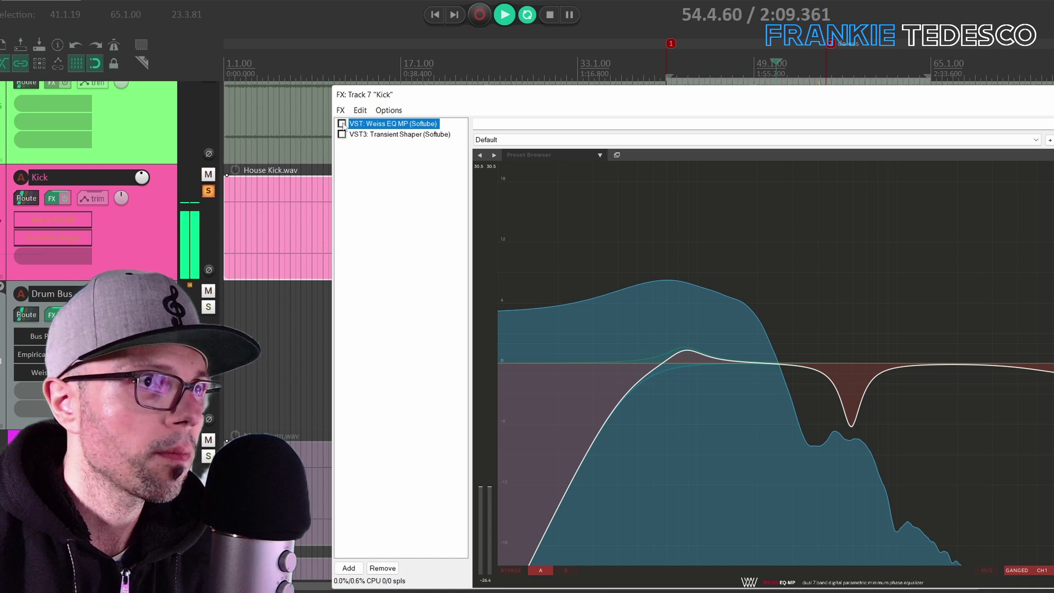
pyautogui.click(342, 124)
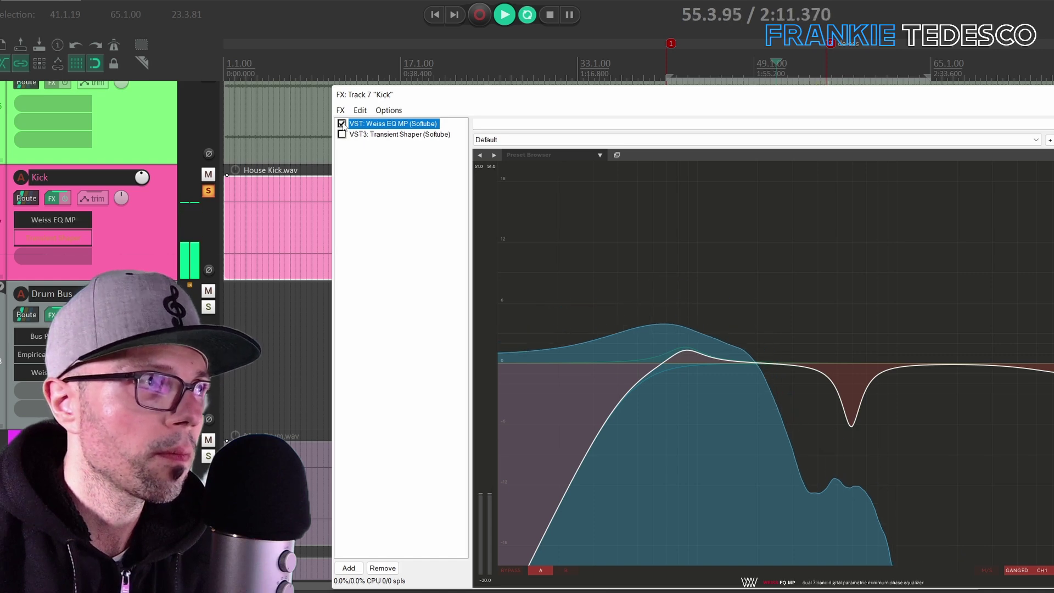
pyautogui.click(341, 135)
pyautogui.press('space')
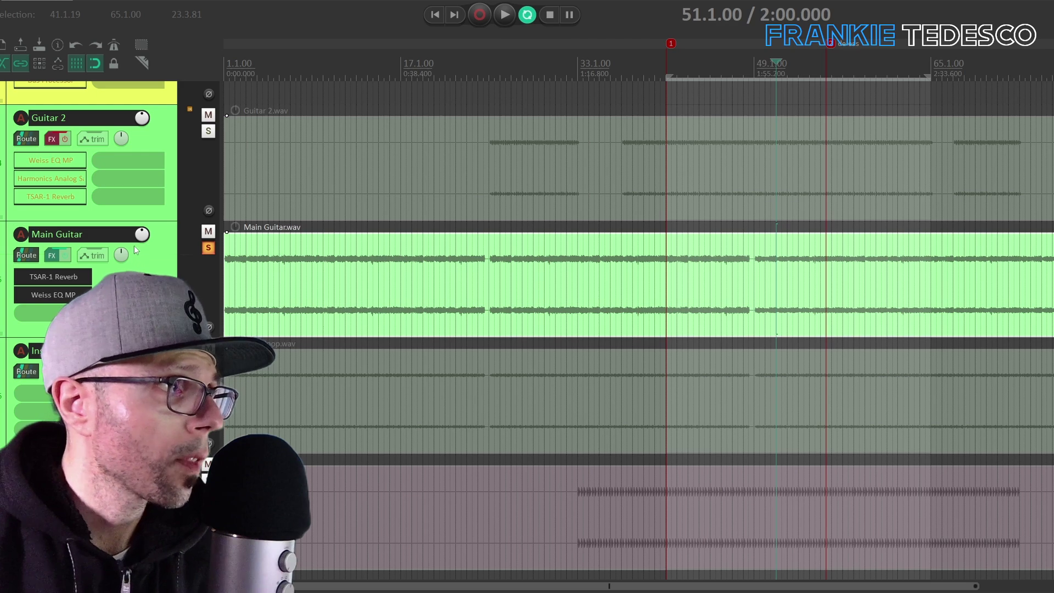
# Enable the Main Guitar's TSAR-1 Reverb, then view the bypassed Weiss EQ MP's settings.
pyautogui.click(55, 256)
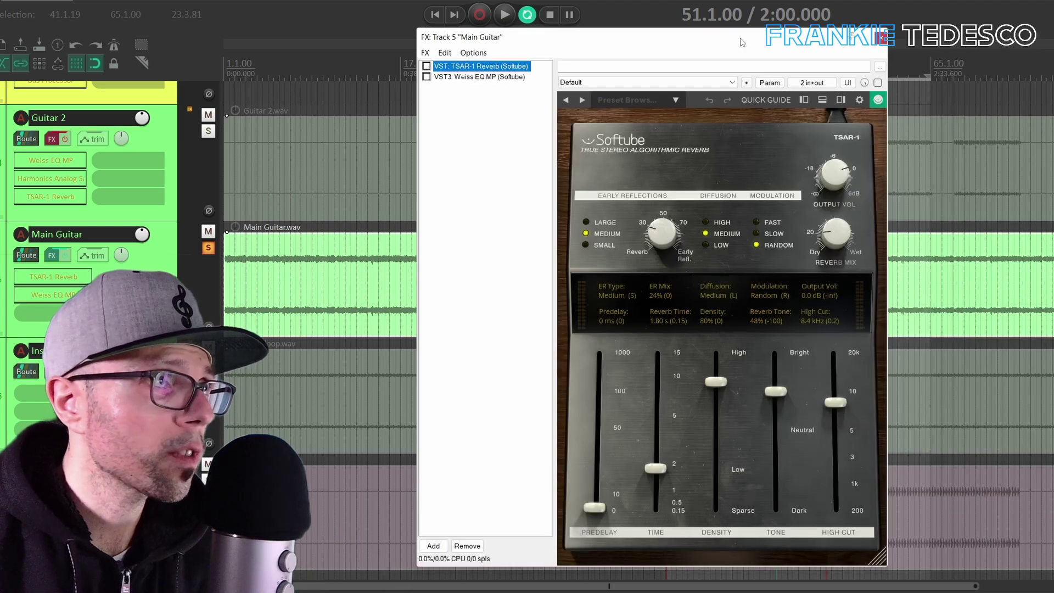
pyautogui.press('space')
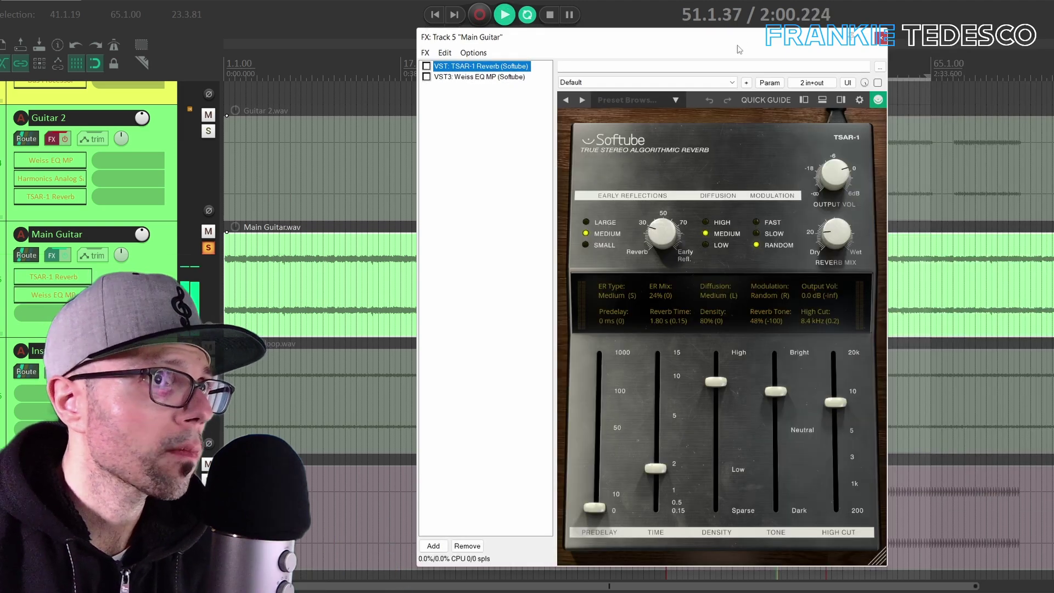
pyautogui.click(426, 66)
pyautogui.press('space')
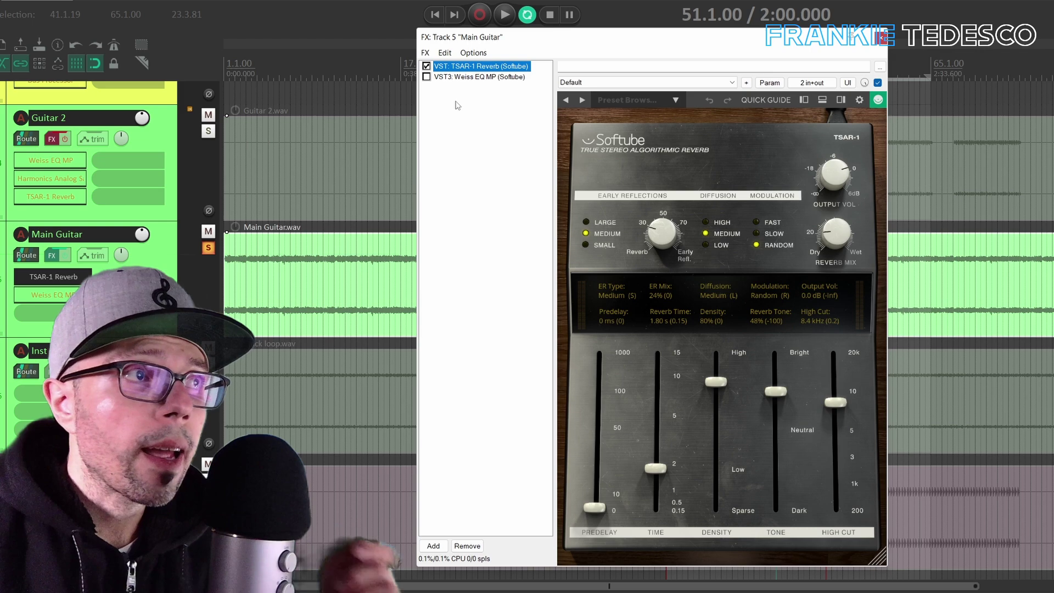
pyautogui.click(434, 77)
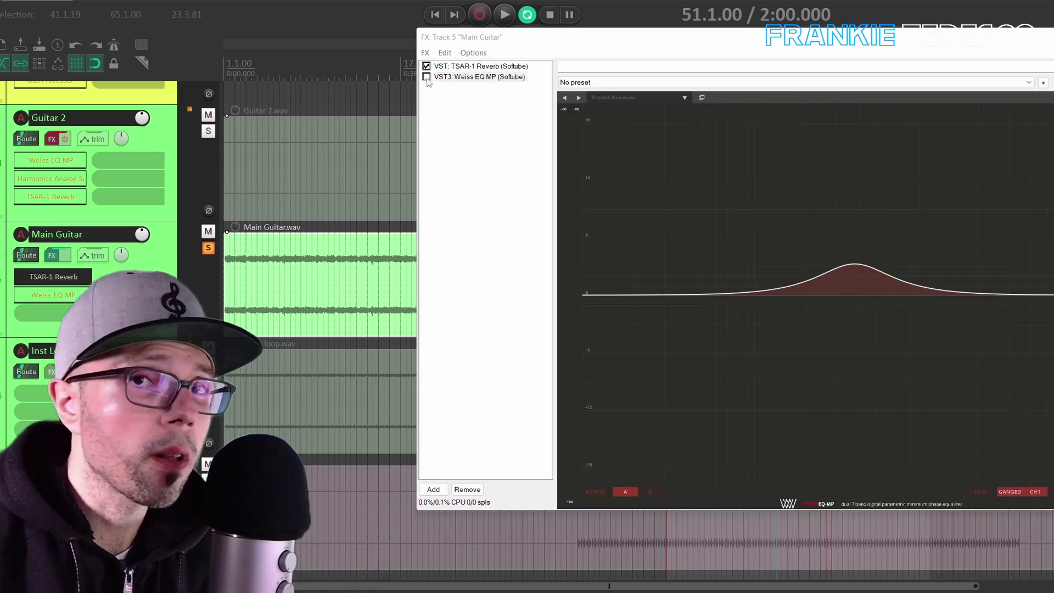
# Enable the Main Guitar's Weiss EQ MP, then bypass it during playback to compare.
pyautogui.click(427, 77)
pyautogui.press('space')
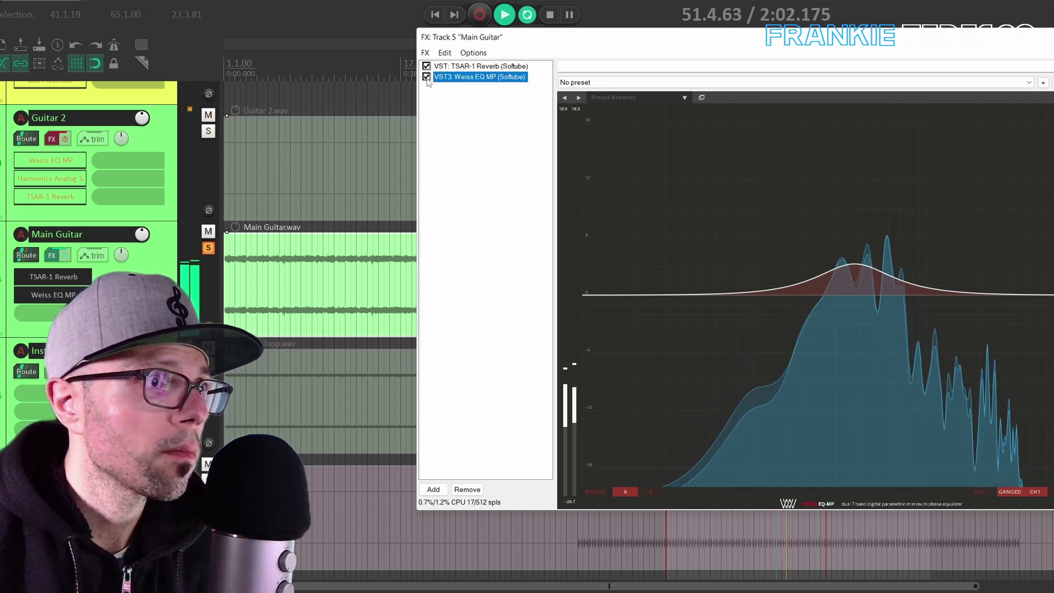
pyautogui.click(426, 77)
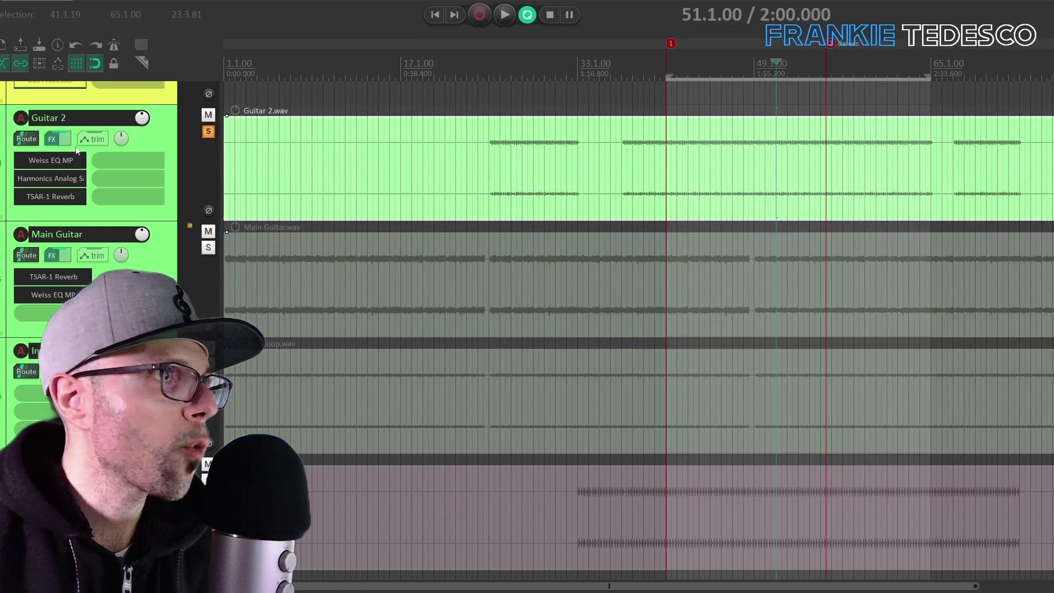
# Enable Guitar 2's TSAR-1 Reverb, then compare its whole FX chain on and off, ending bypassed.
pyautogui.click(58, 142)
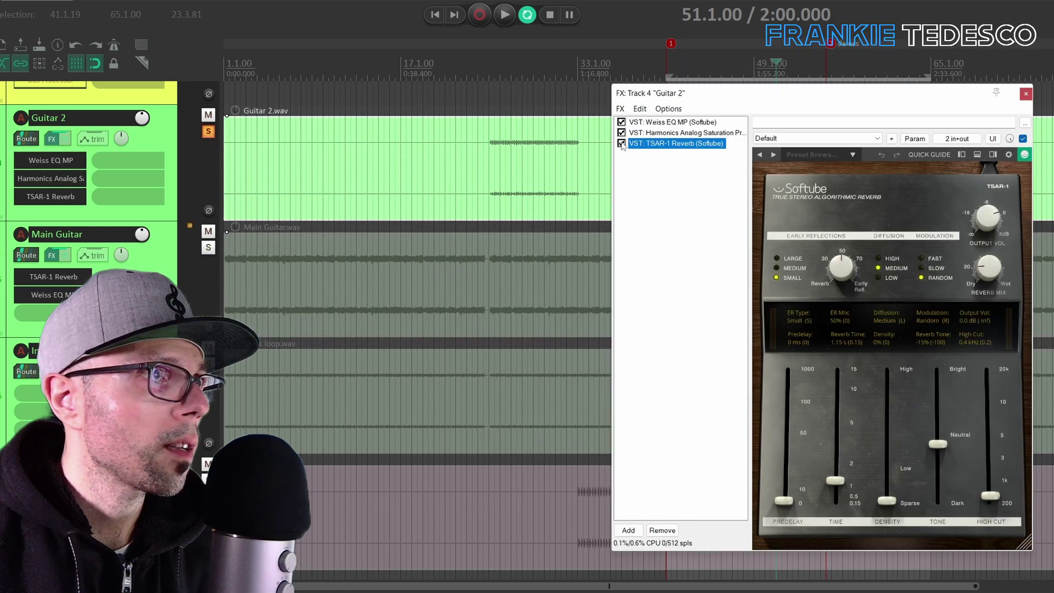
pyautogui.click(622, 143)
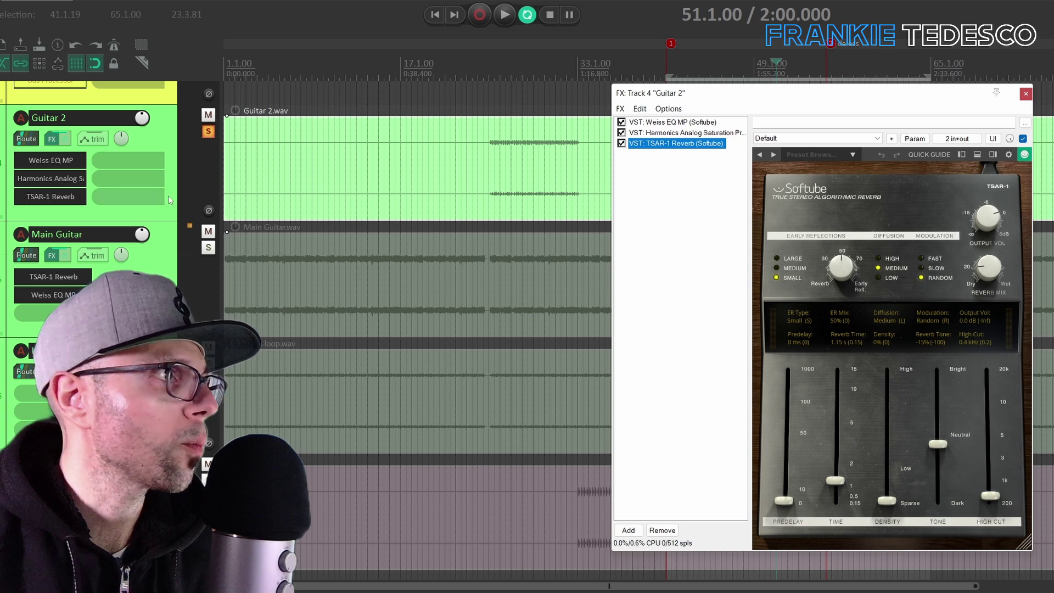
pyautogui.click(65, 139)
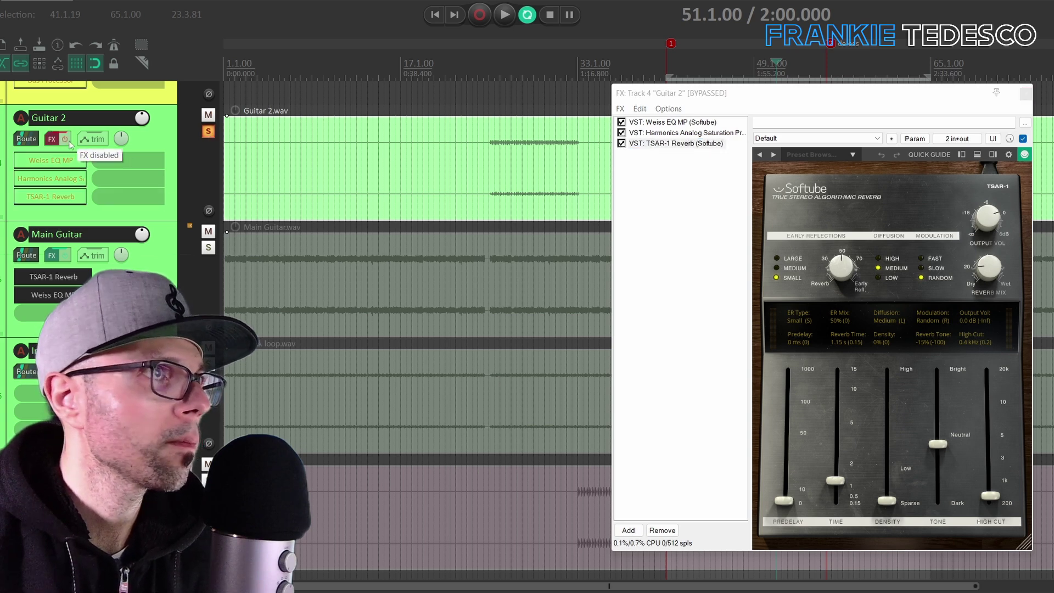
pyautogui.press('space')
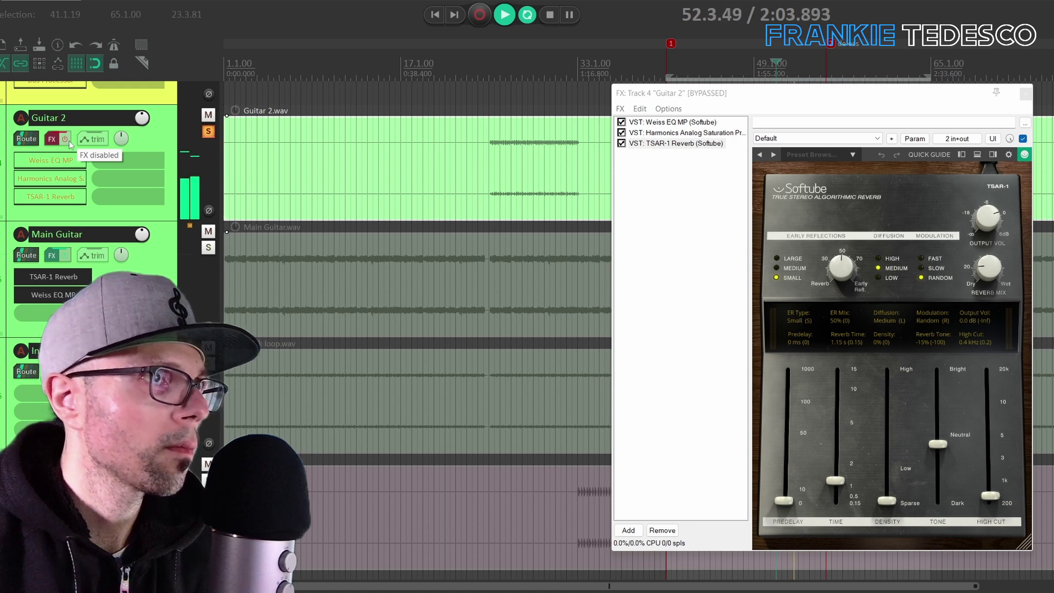
pyautogui.click(68, 140)
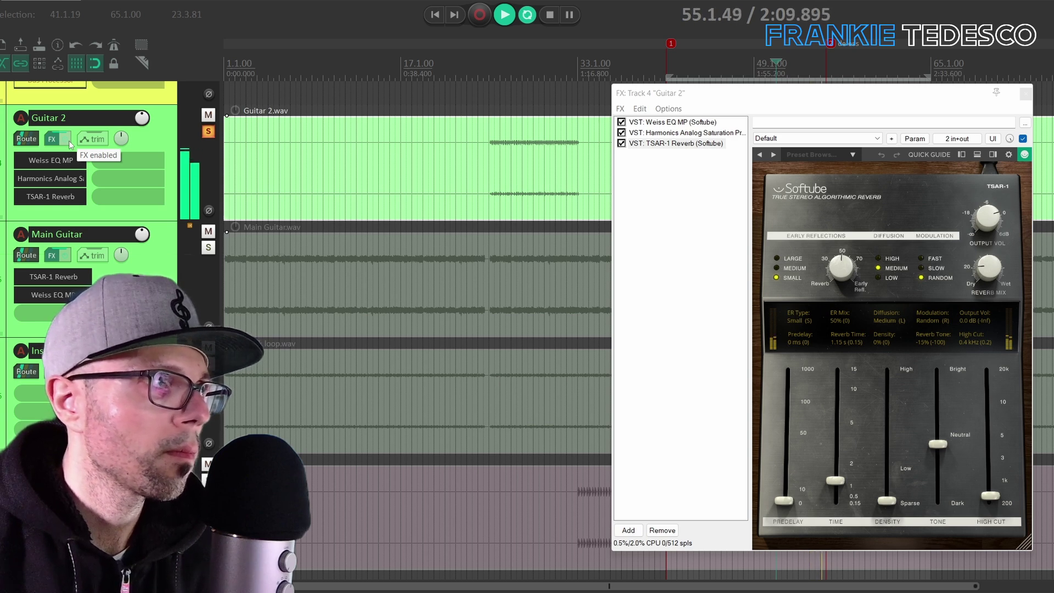
pyautogui.click(68, 140)
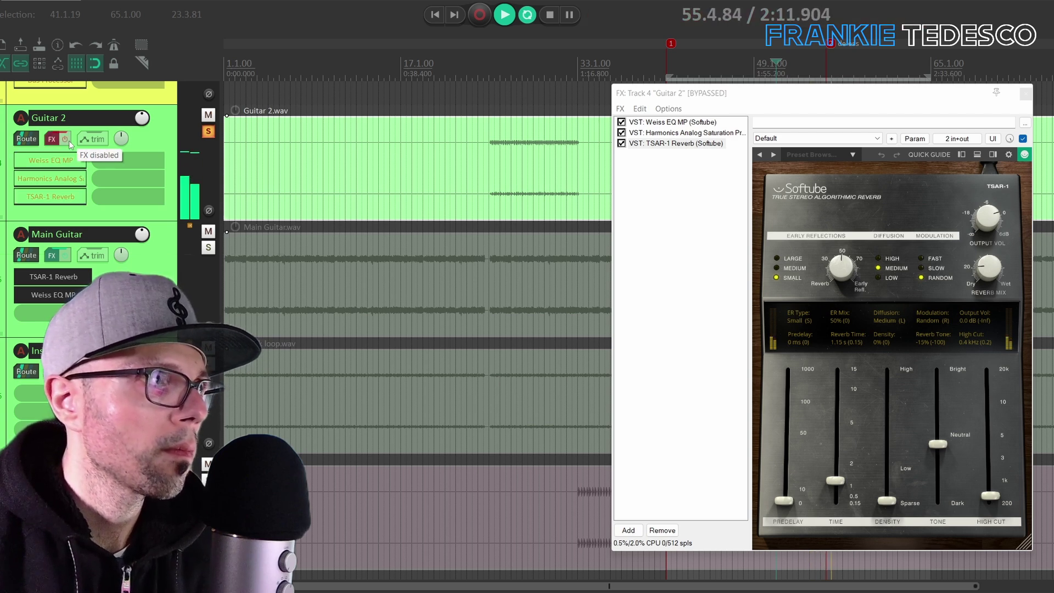
pyautogui.press('space')
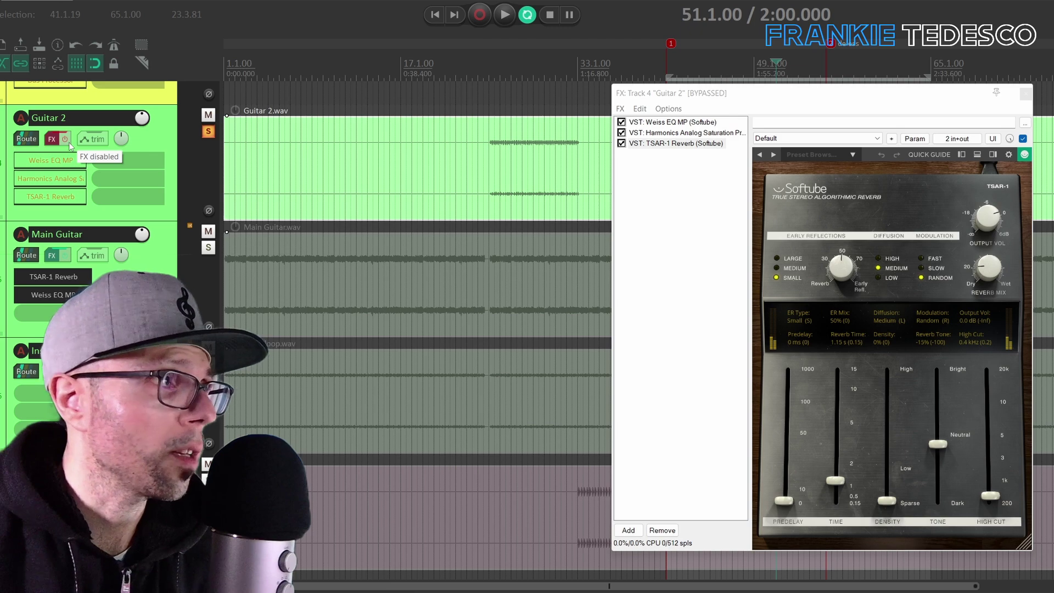
# Play Guitar 2 with its FX chain switched on and then bypassed again.
pyautogui.scroll(3, 71, 146)
pyautogui.press('space')
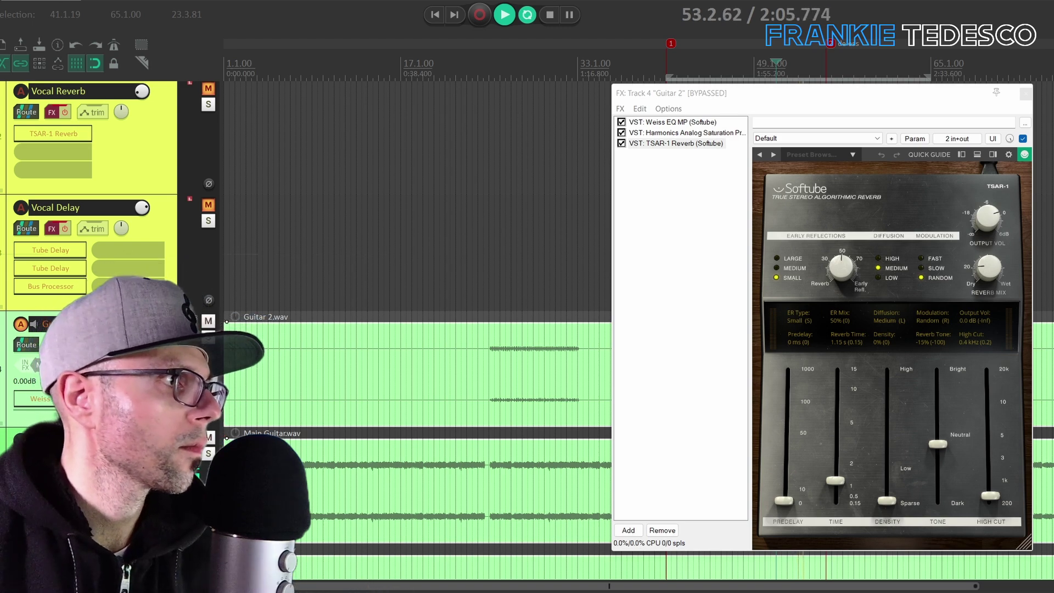
pyautogui.scroll(-2, 417, 330)
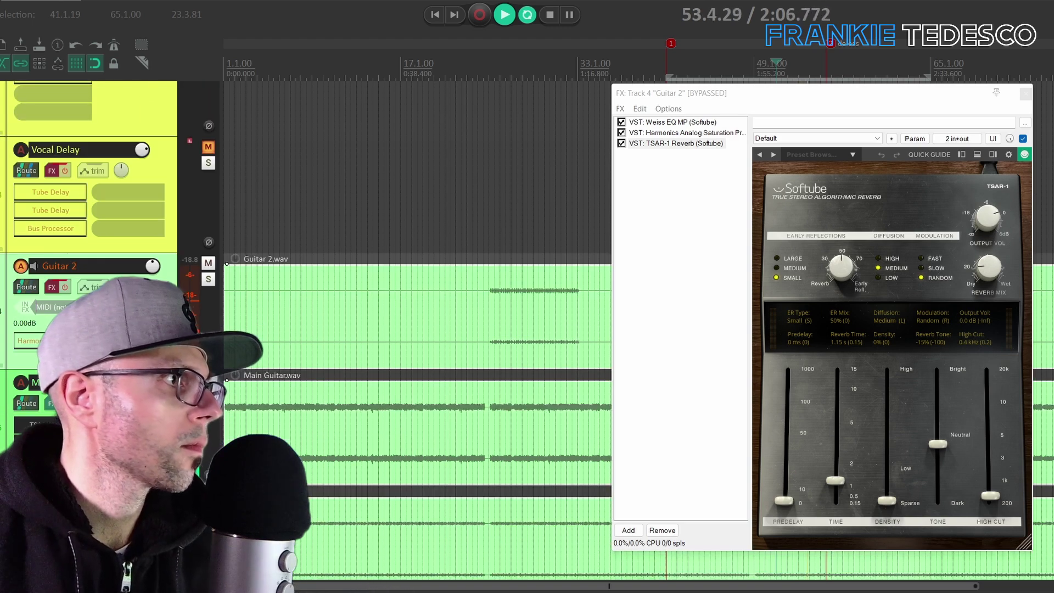
pyautogui.click(67, 288)
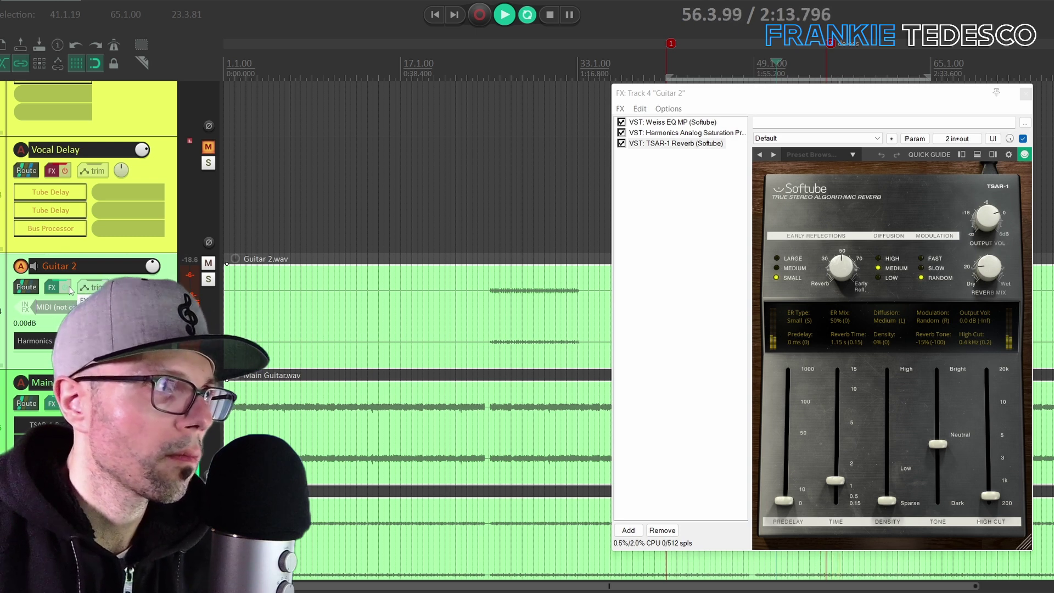
pyautogui.click(68, 288)
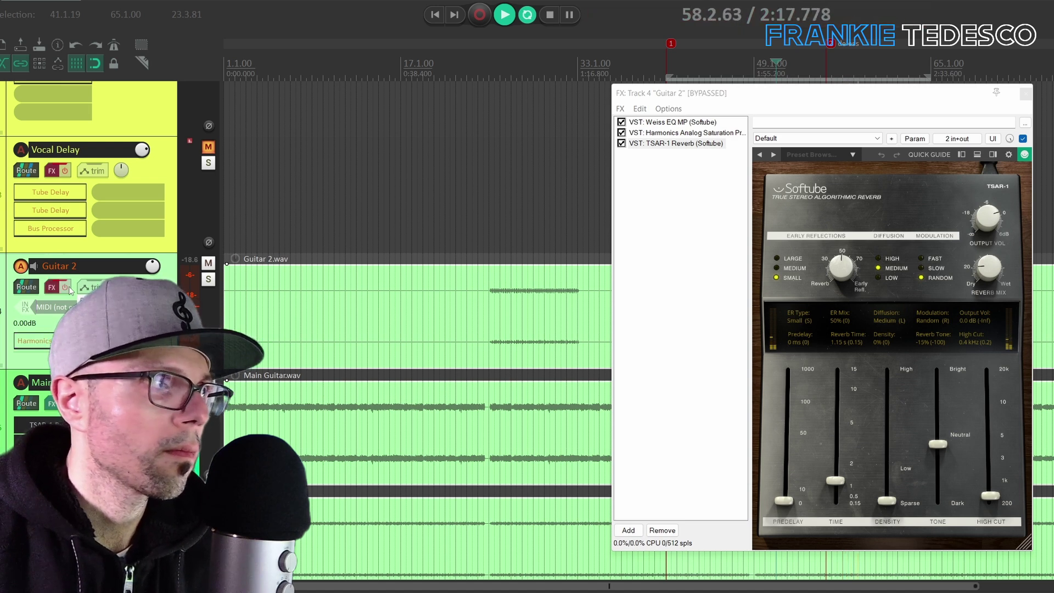
pyautogui.press('space')
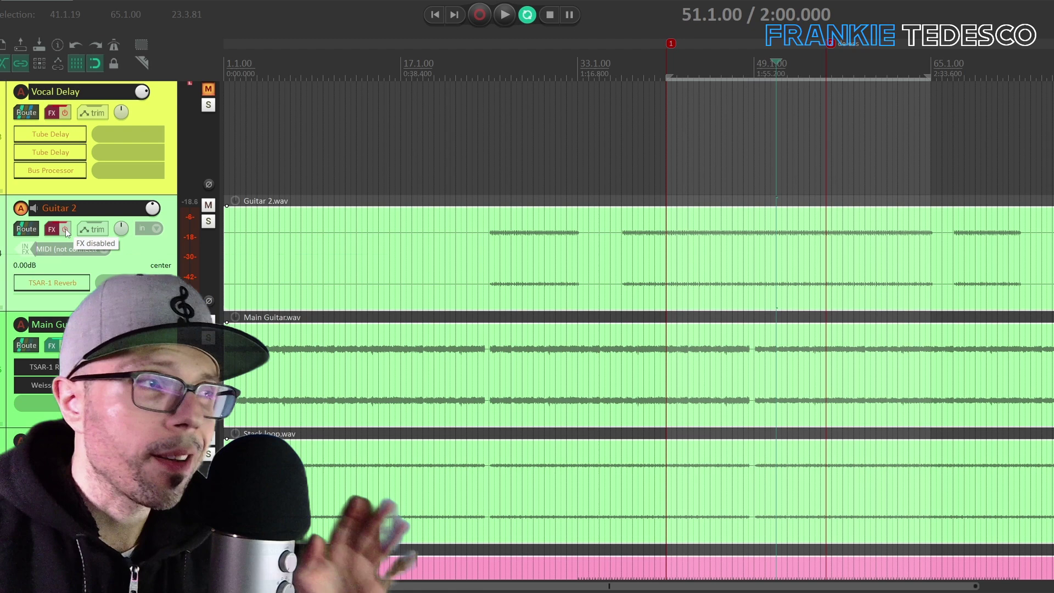
# Re-enable and solo Guitar 2, reopen its FX chain and bypass the TSAR-1 Reverb.
pyautogui.click(65, 229)
pyautogui.scroll(2, 64, 229)
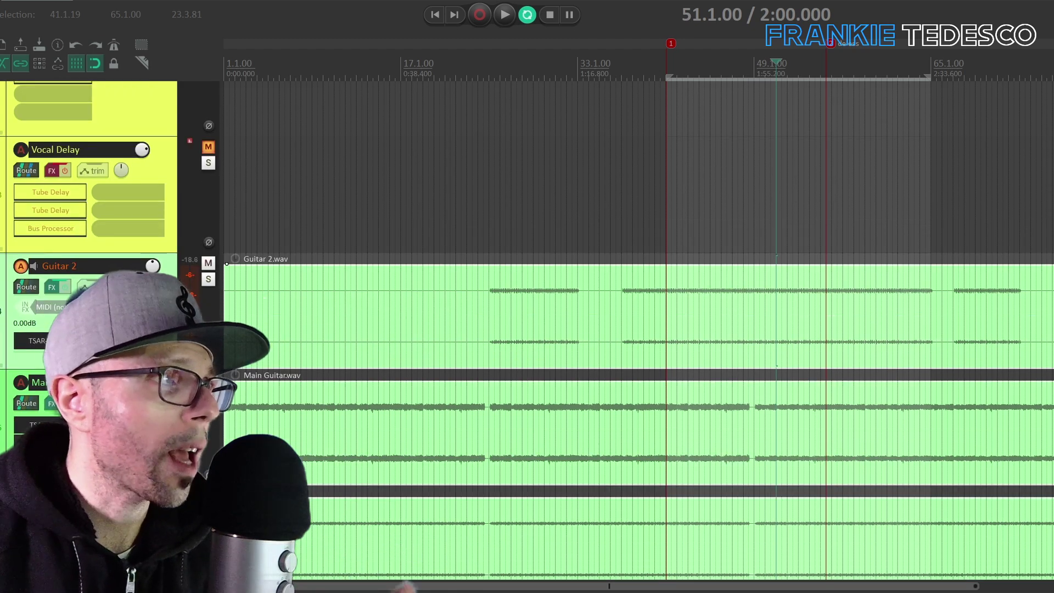
pyautogui.click(208, 279)
pyautogui.click(51, 286)
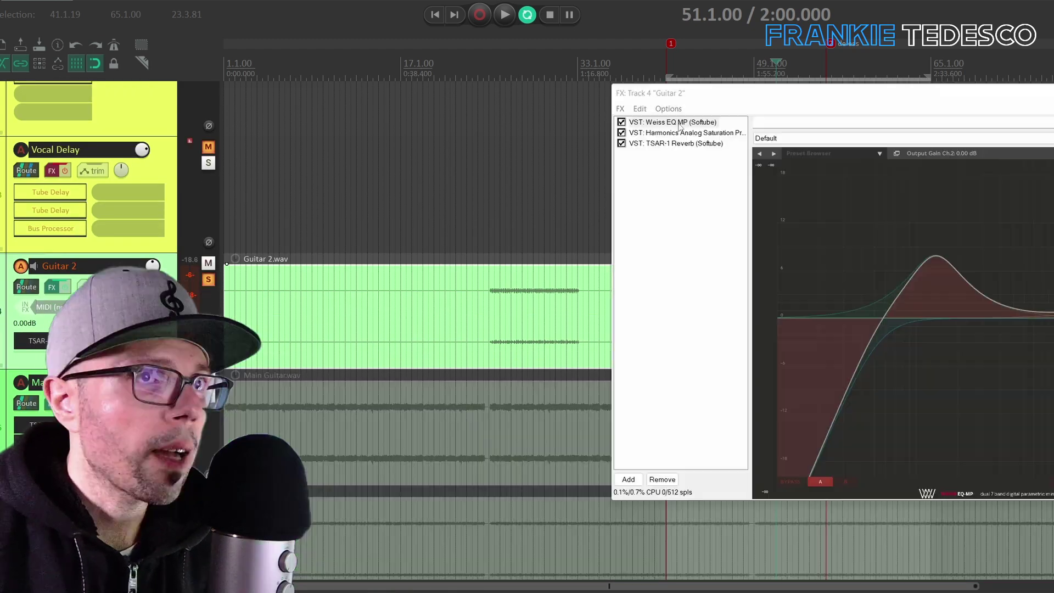
pyautogui.click(622, 144)
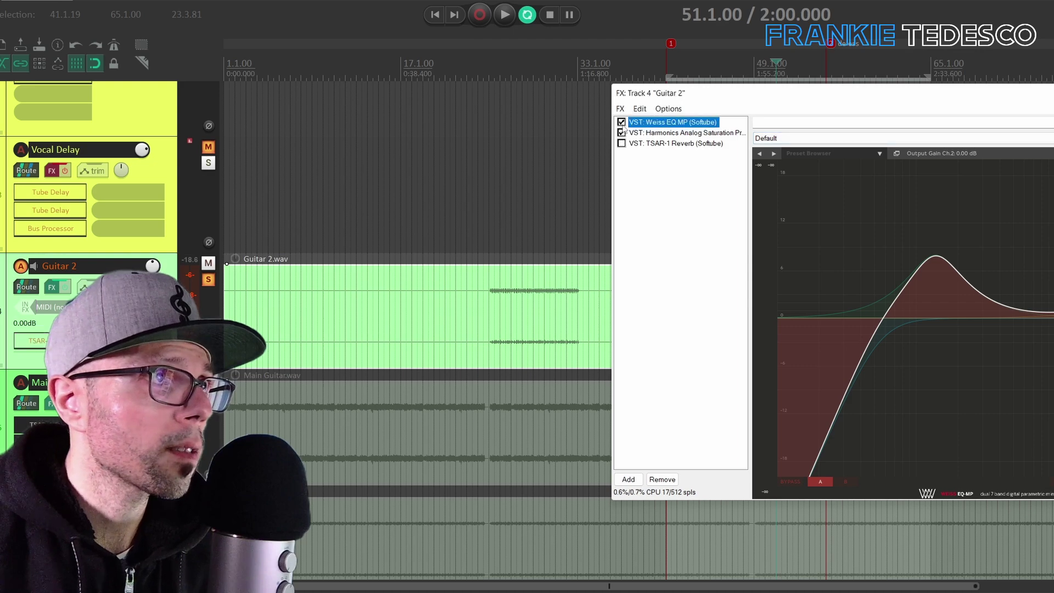
pyautogui.moveTo(863, 82); pyautogui.dragTo(798, 125)
# Compare Guitar 2's Weiss EQ MP on and off, then display the Harmonics Analog Saturation settings.
pyautogui.press('space')
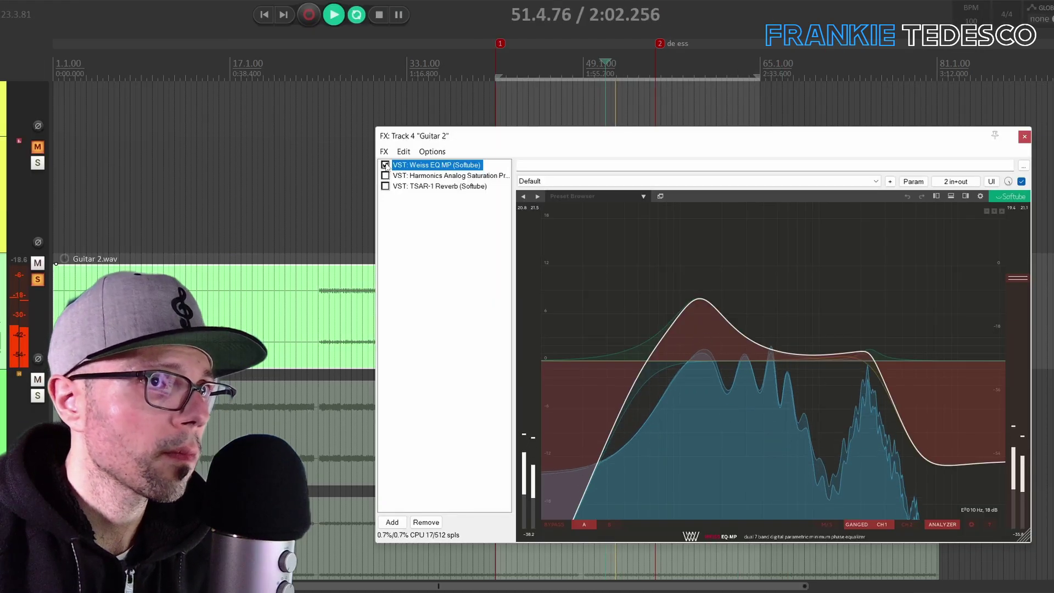
pyautogui.click(385, 165)
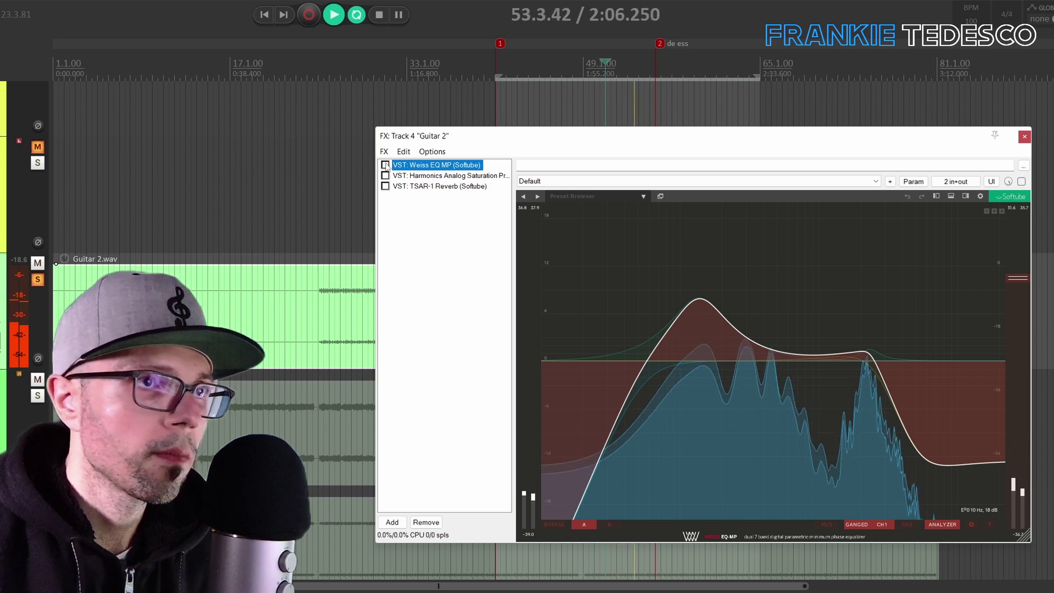
pyautogui.click(386, 165)
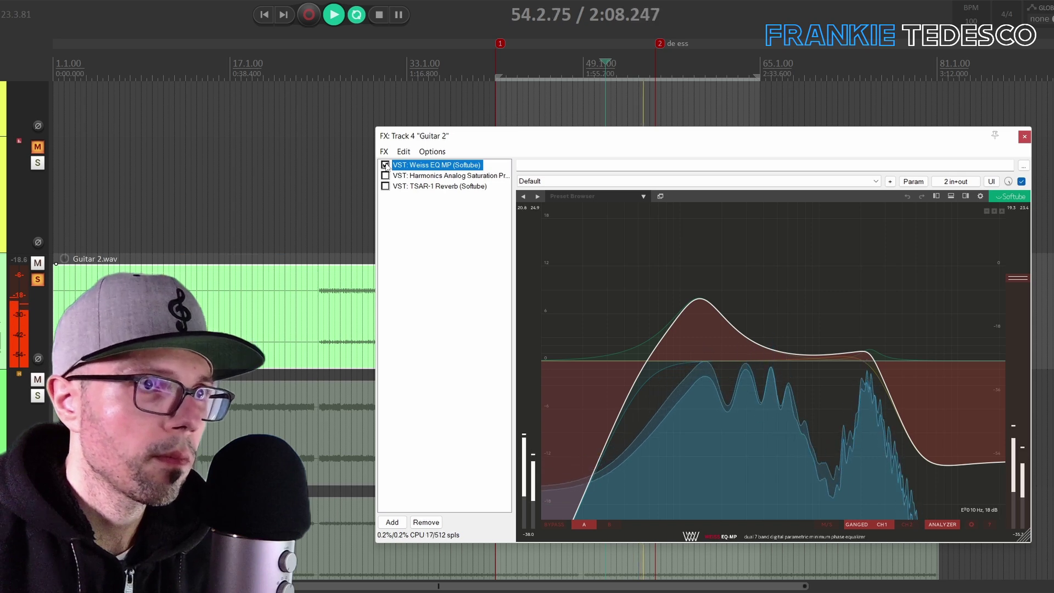
pyautogui.press('space')
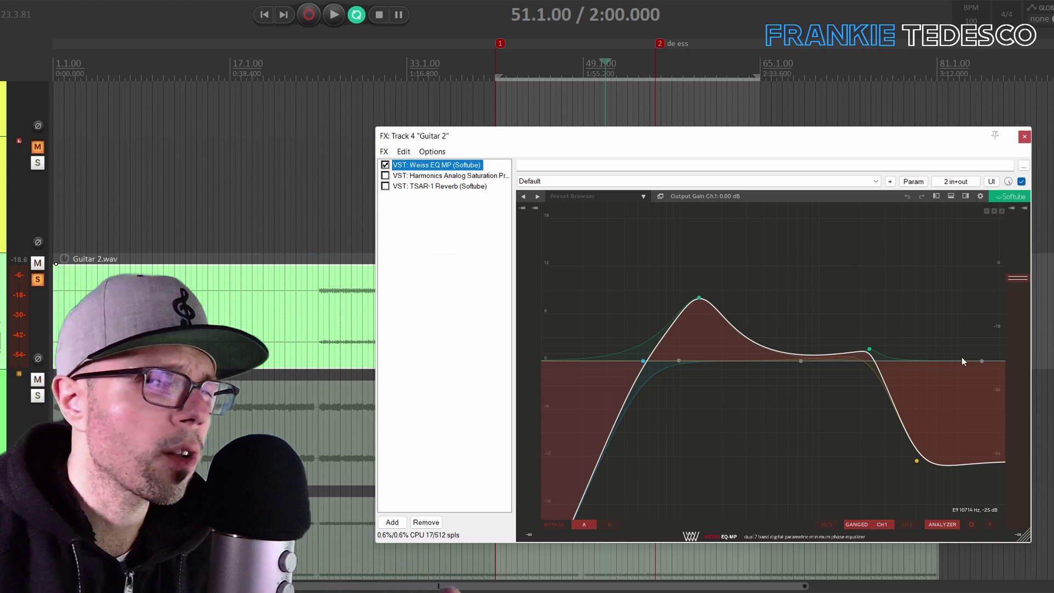
pyautogui.click(429, 175)
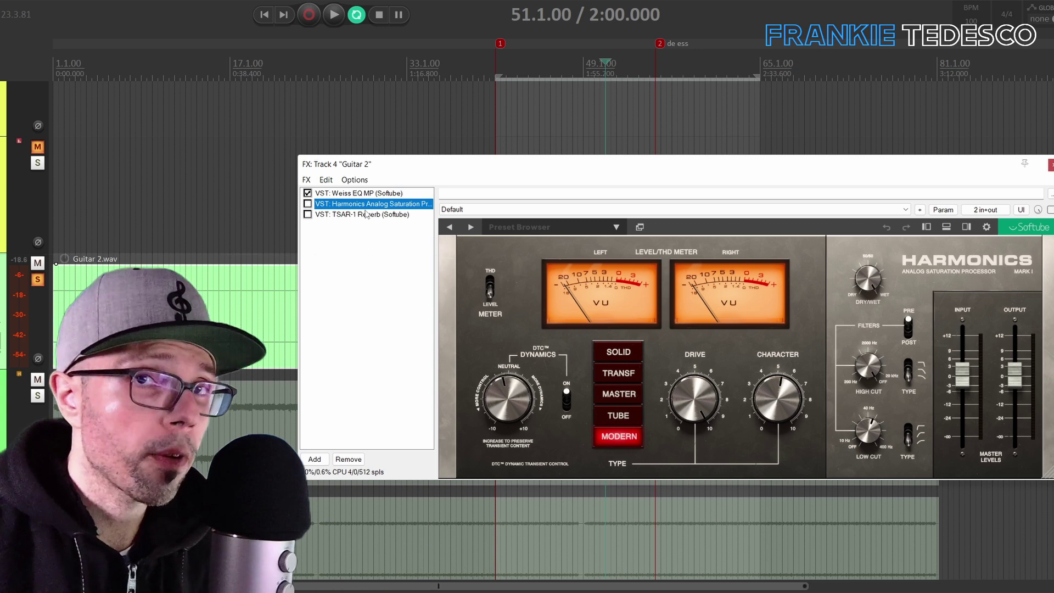
# Compare Guitar 2 with and without Harmonics saturation during playback, leave it enabled, then show TSAR-1 Reverb.
pyautogui.press('space')
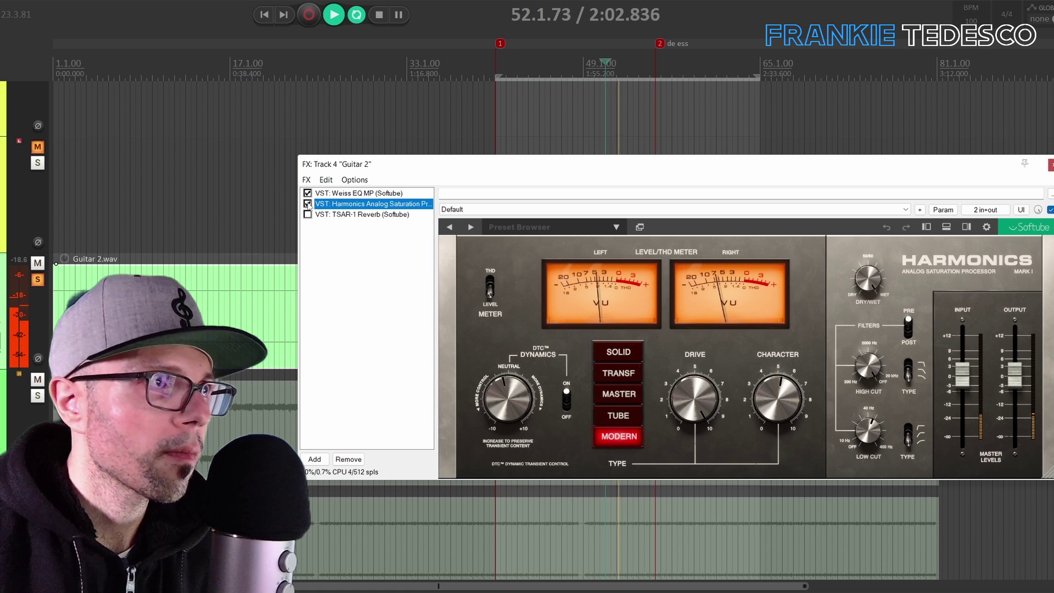
pyautogui.click(307, 204)
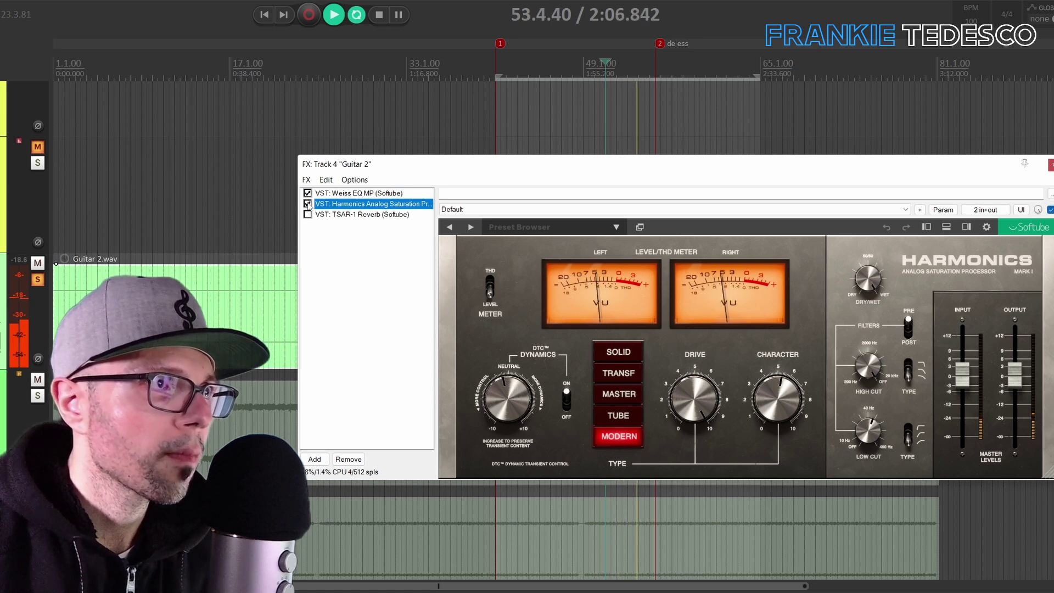
pyautogui.click(308, 204)
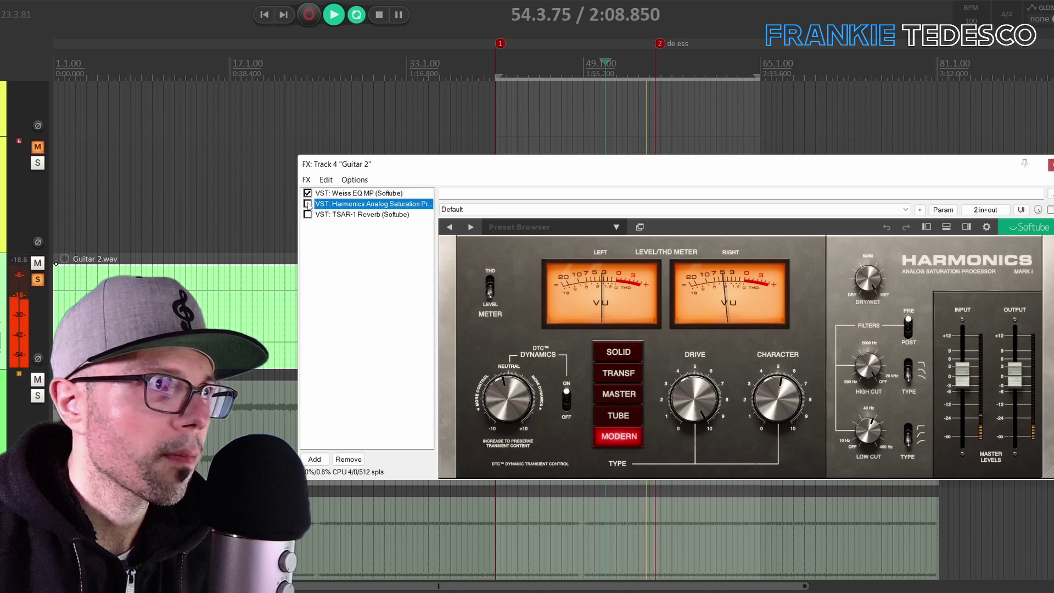
pyautogui.click(308, 204)
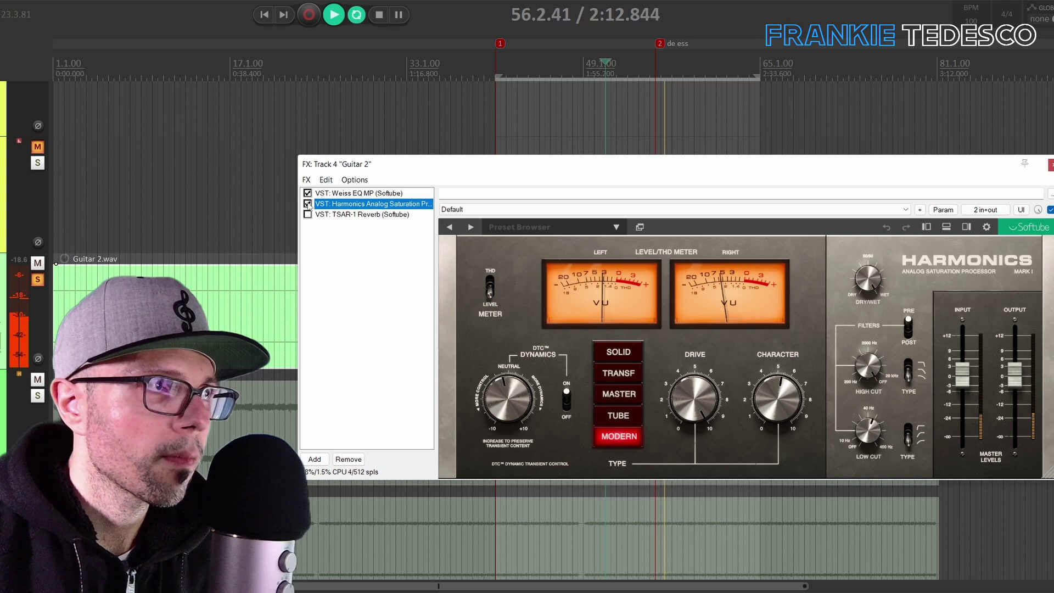
pyautogui.press('space')
pyautogui.click(343, 214)
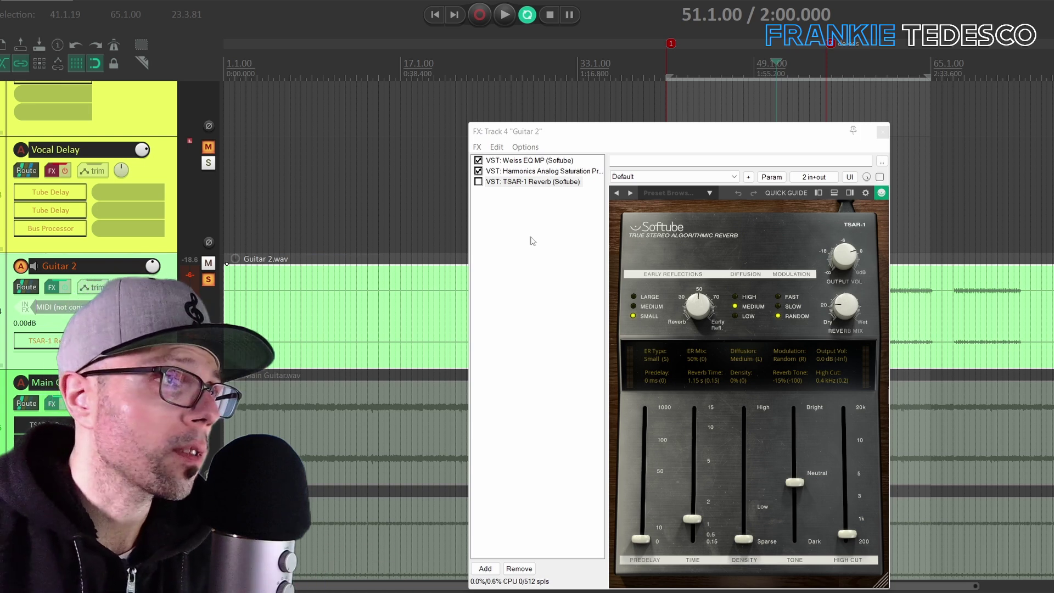
# Turn on Guitar 2's TSAR-1 Reverb while listening to the guitar, then stop playback.
pyautogui.click(481, 185)
pyautogui.press('space')
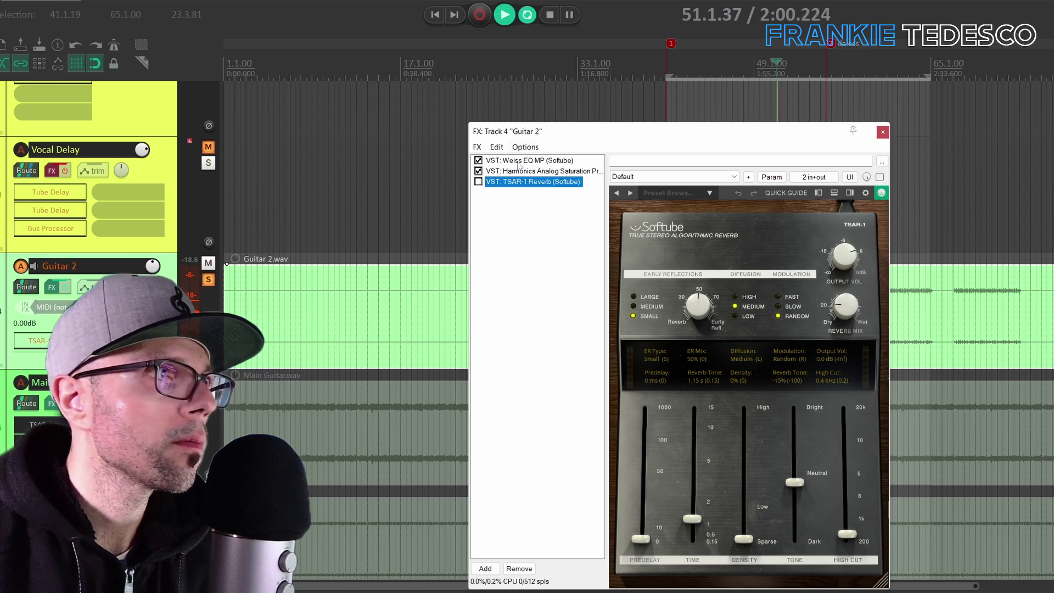
pyautogui.click(479, 182)
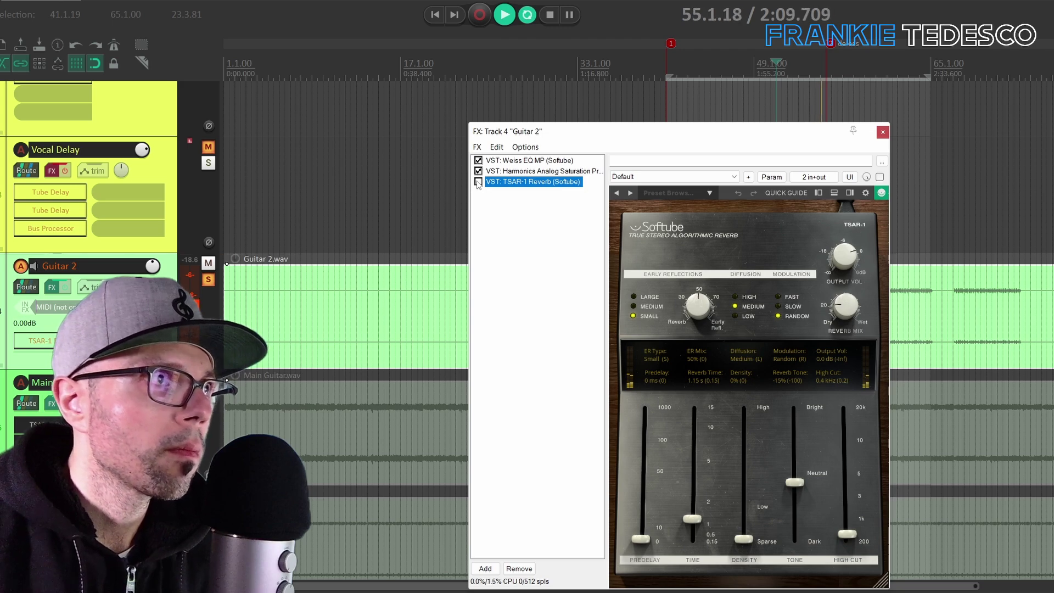
pyautogui.click(477, 182)
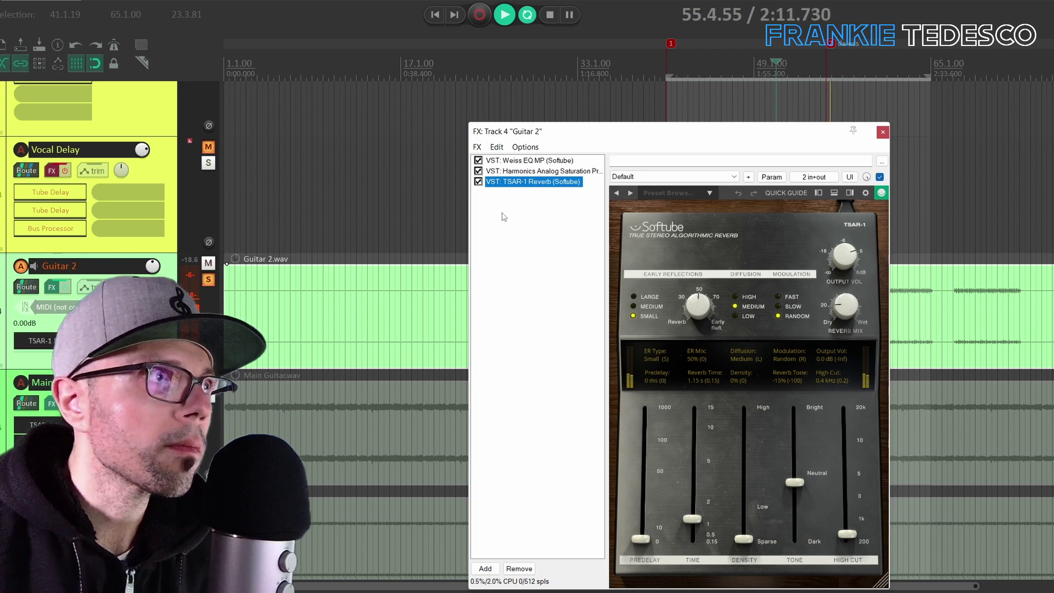
pyautogui.press('space')
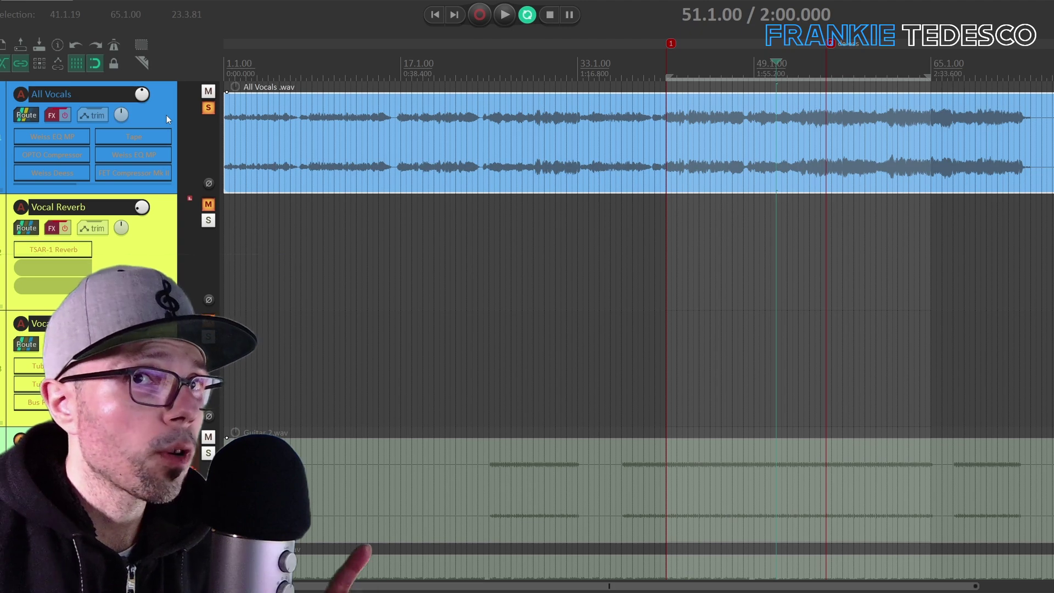
# Open the All Vocals FX chain, enable OPTO Compressor, and move the FX window down.
pyautogui.click(52, 115)
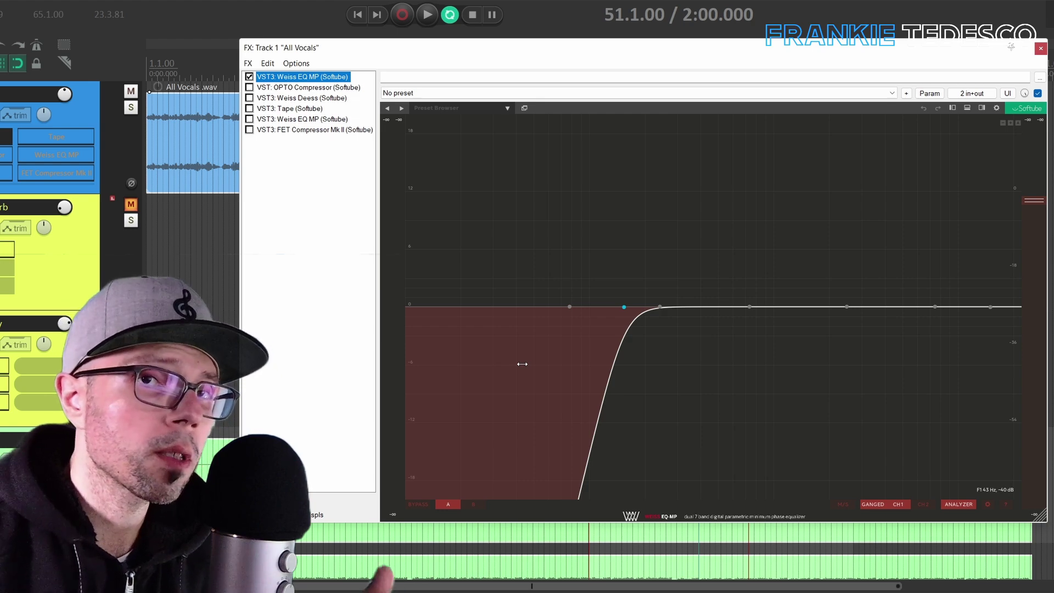
pyautogui.click(249, 87)
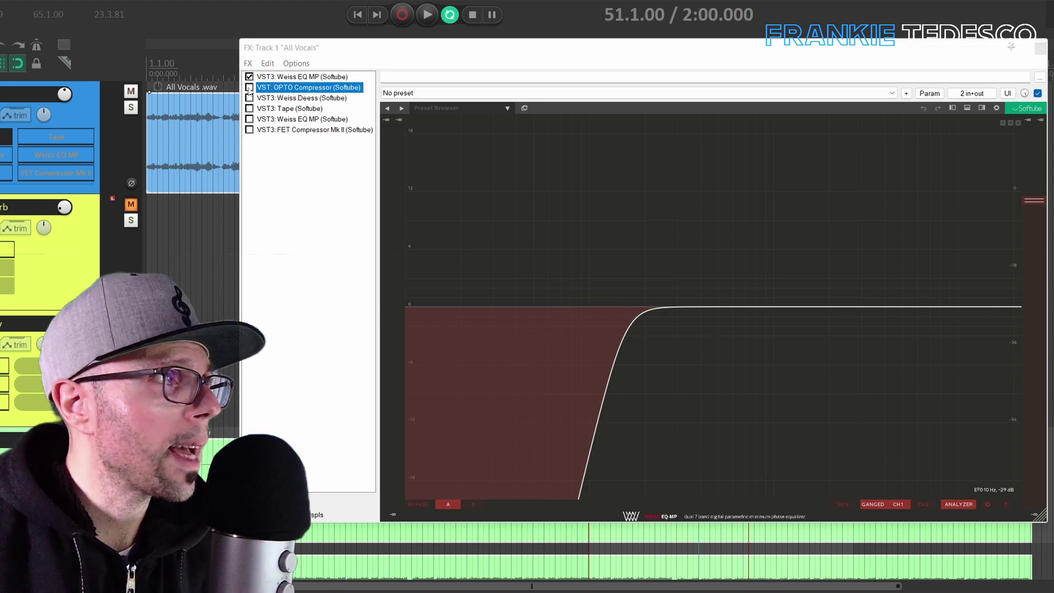
pyautogui.click(249, 88)
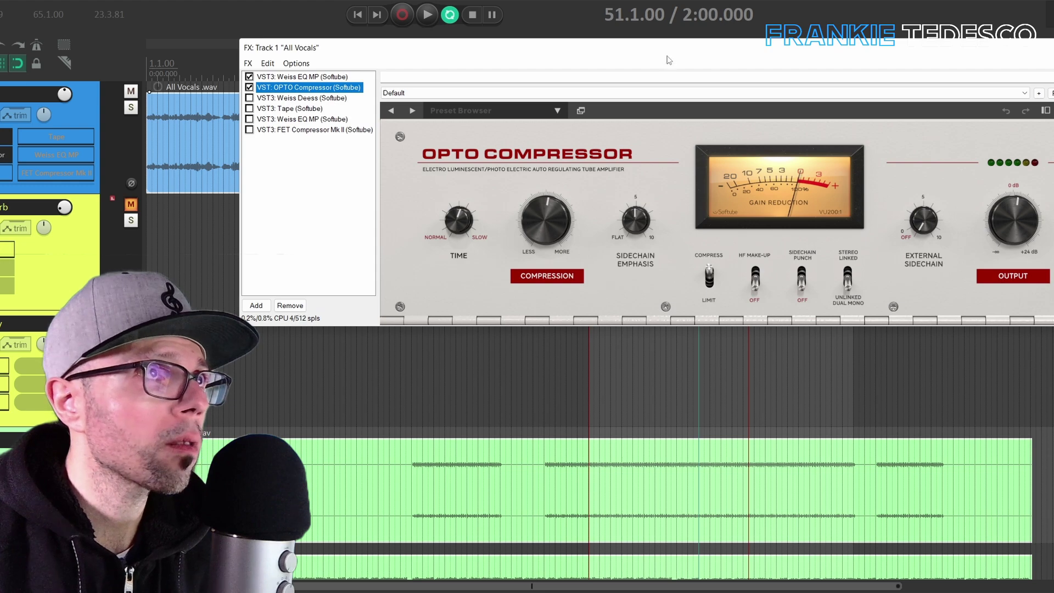
pyautogui.moveTo(757, 56); pyautogui.dragTo(732, 106)
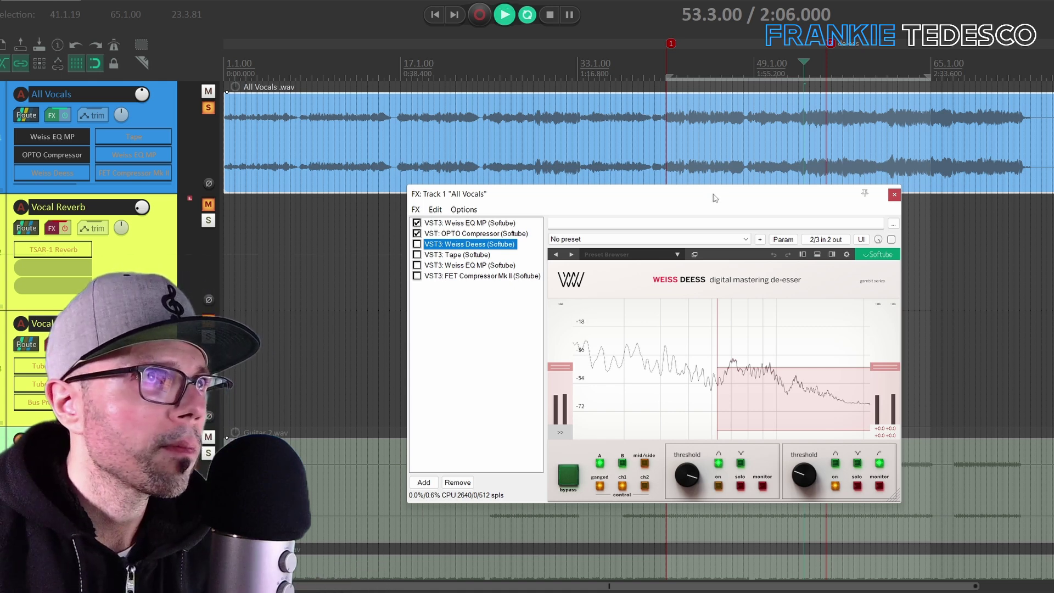
# Enable Weiss Deess and listen to the vocals from around bar 54.
pyautogui.press('space')
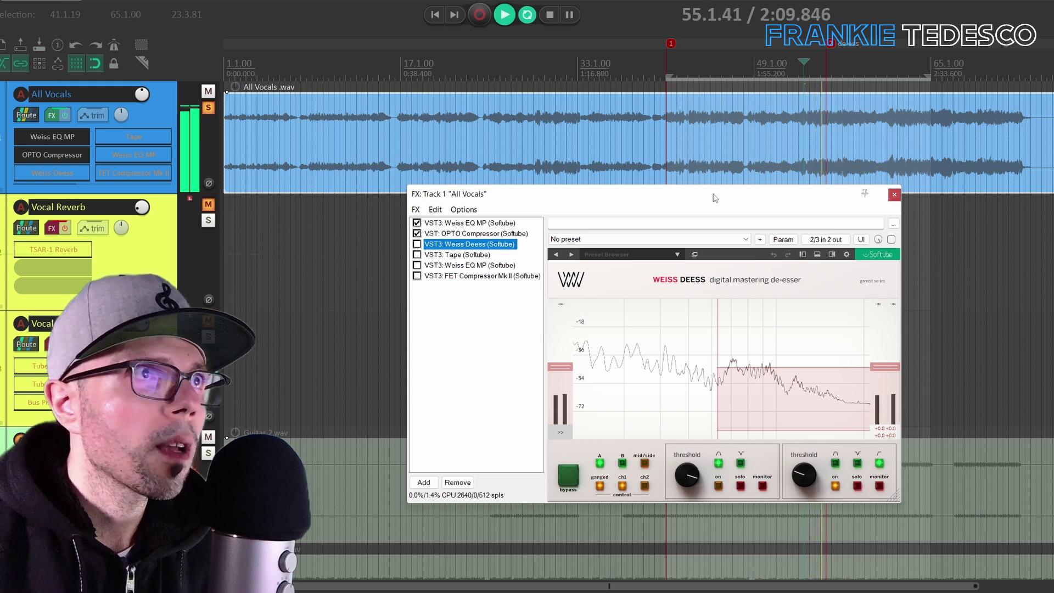
pyautogui.press('space')
pyautogui.press('space')
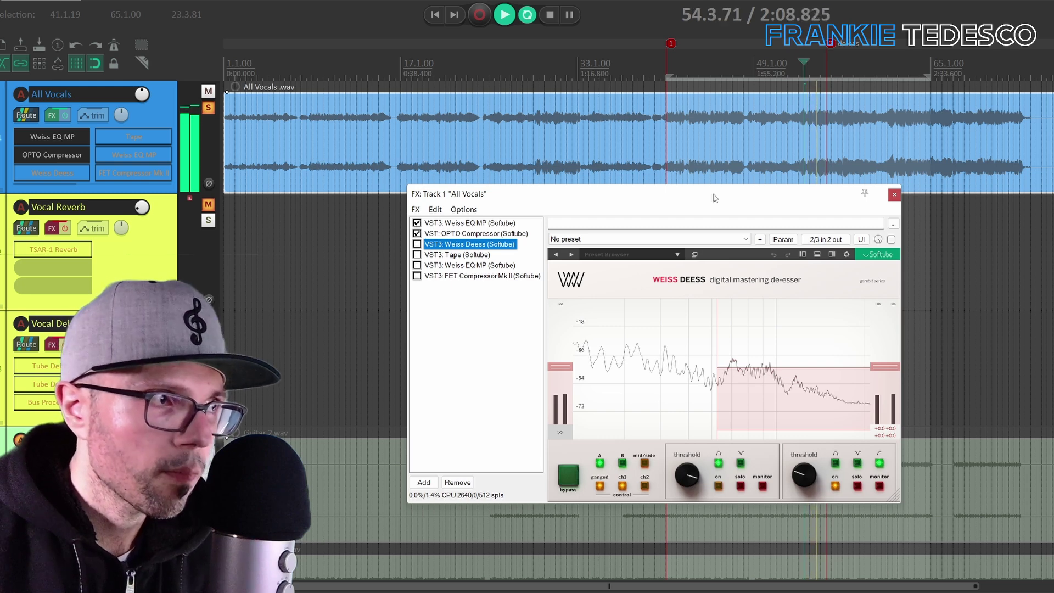
pyautogui.press('space')
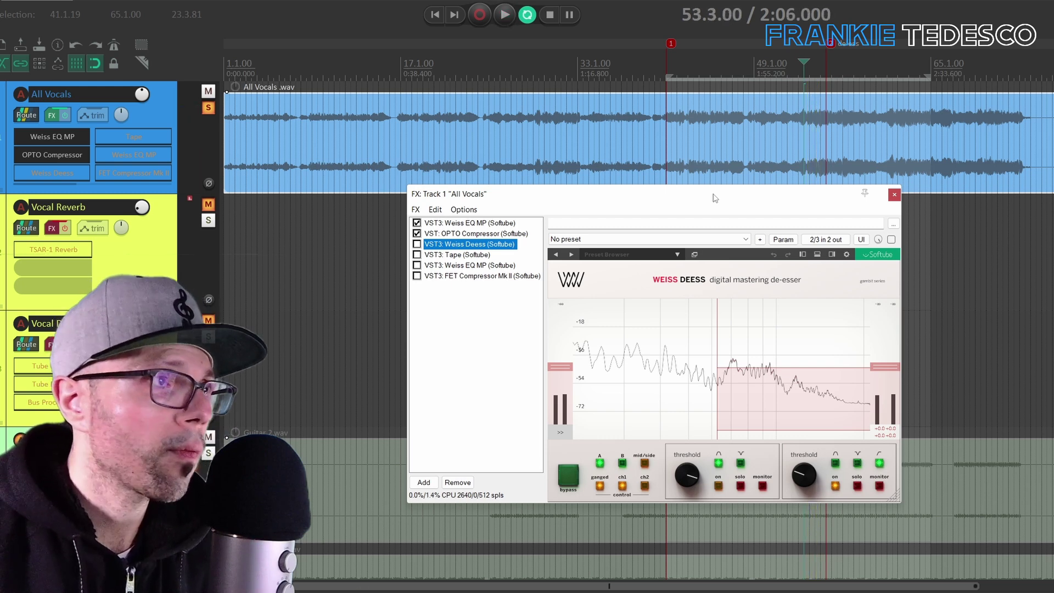
pyautogui.click(416, 244)
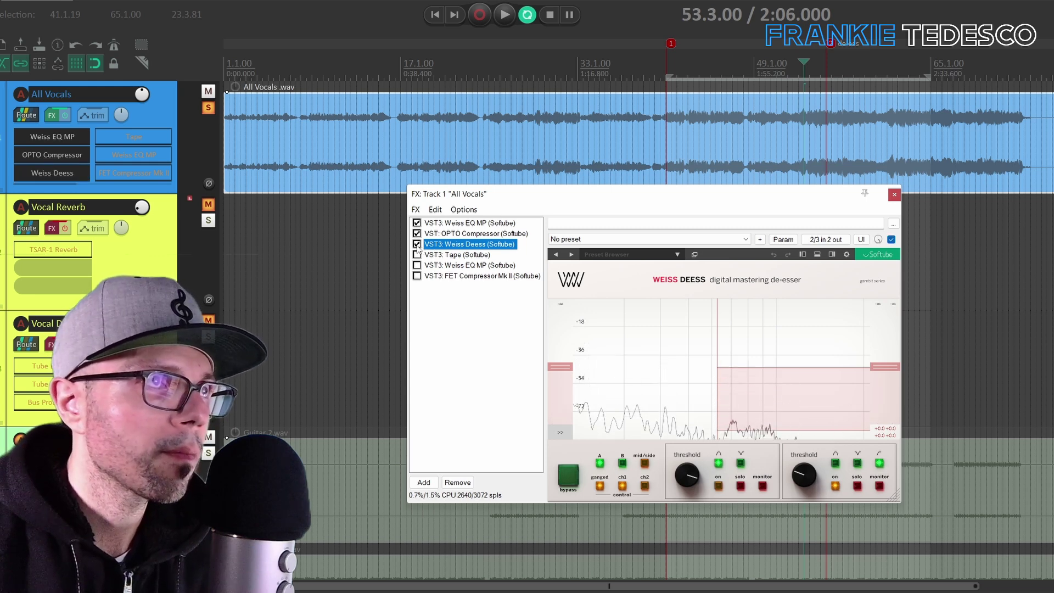
pyautogui.press('space')
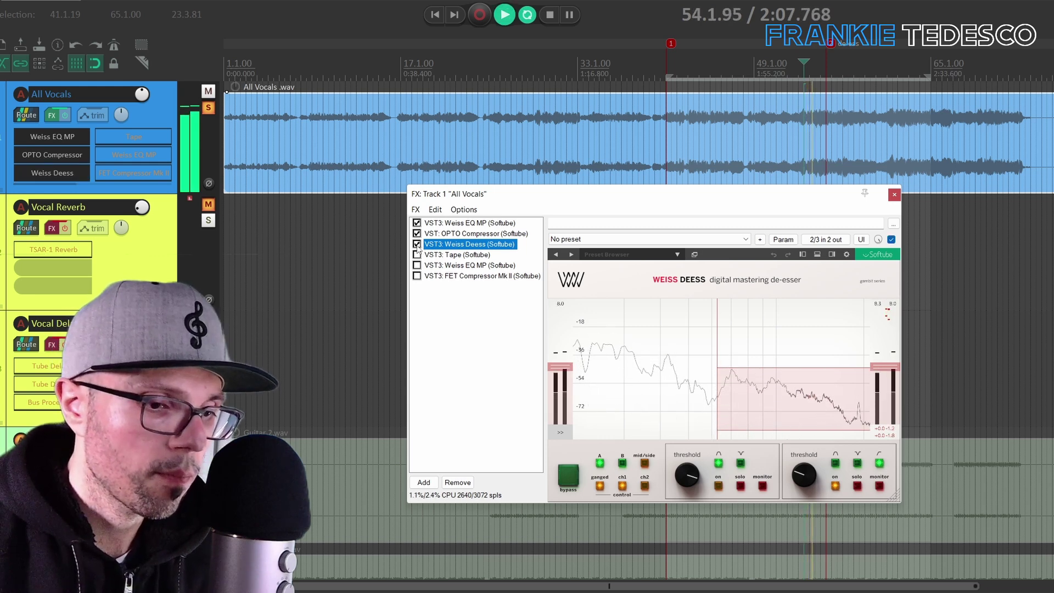
pyautogui.click(811, 72)
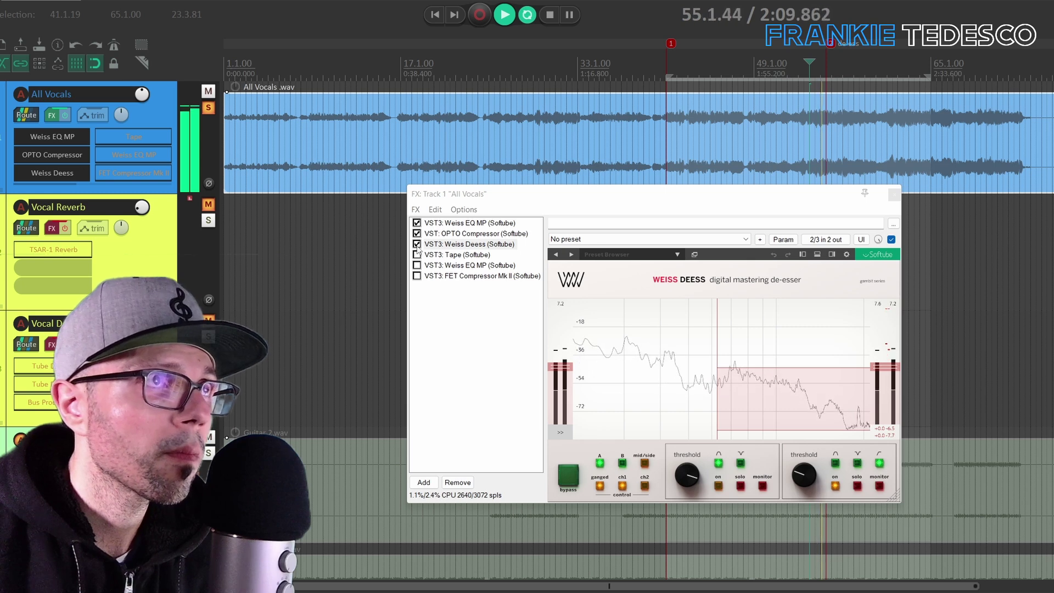
pyautogui.press('space')
pyautogui.press('space')
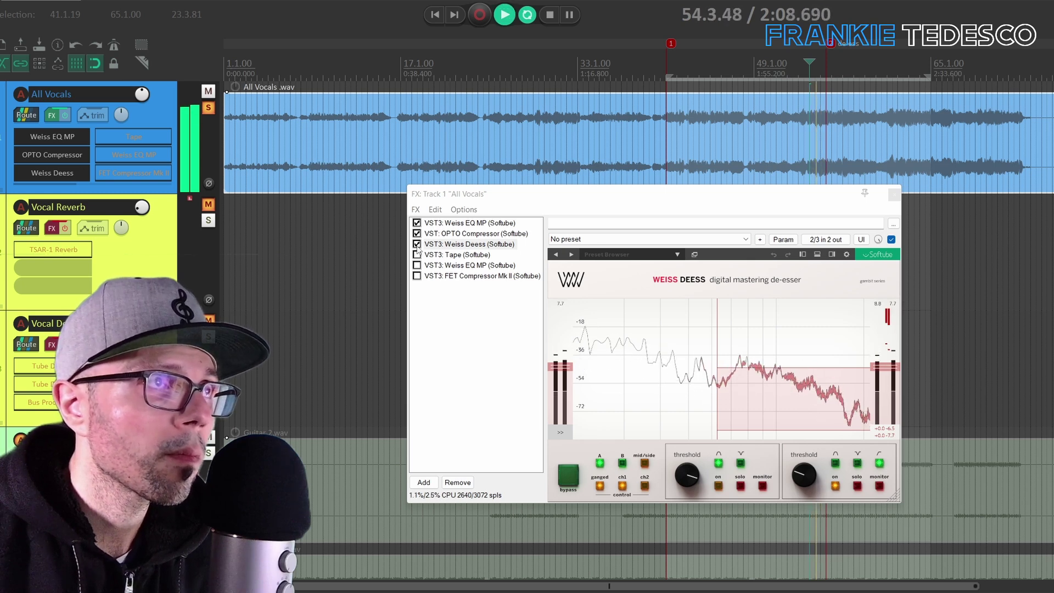
pyautogui.press('space')
# A/B the vocals with and without Weiss Deess, finishing with the de-esser on.
pyautogui.click(417, 245)
pyautogui.press('space')
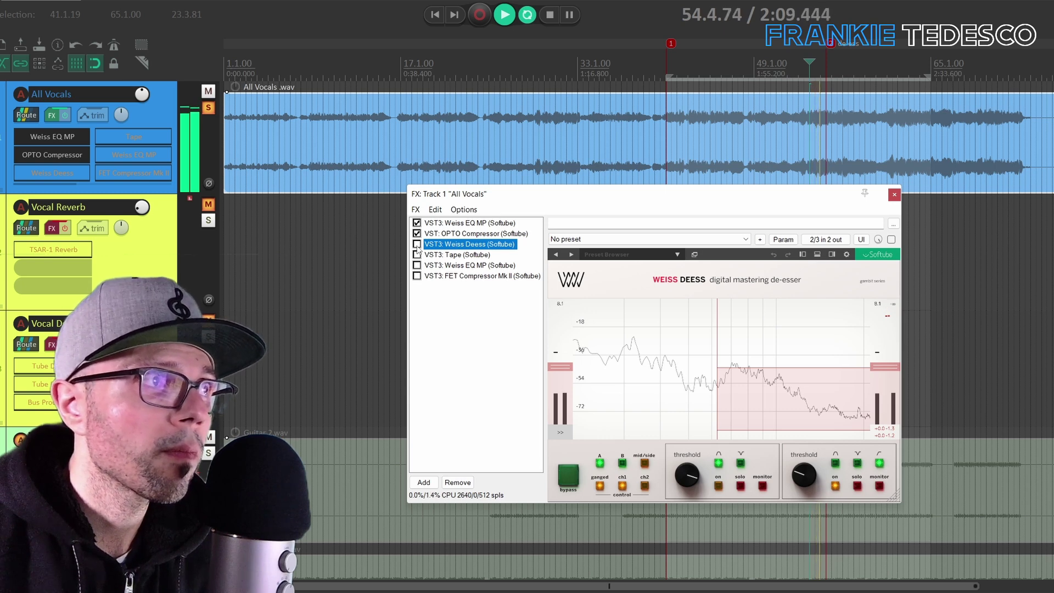
pyautogui.click(417, 245)
pyautogui.press('space')
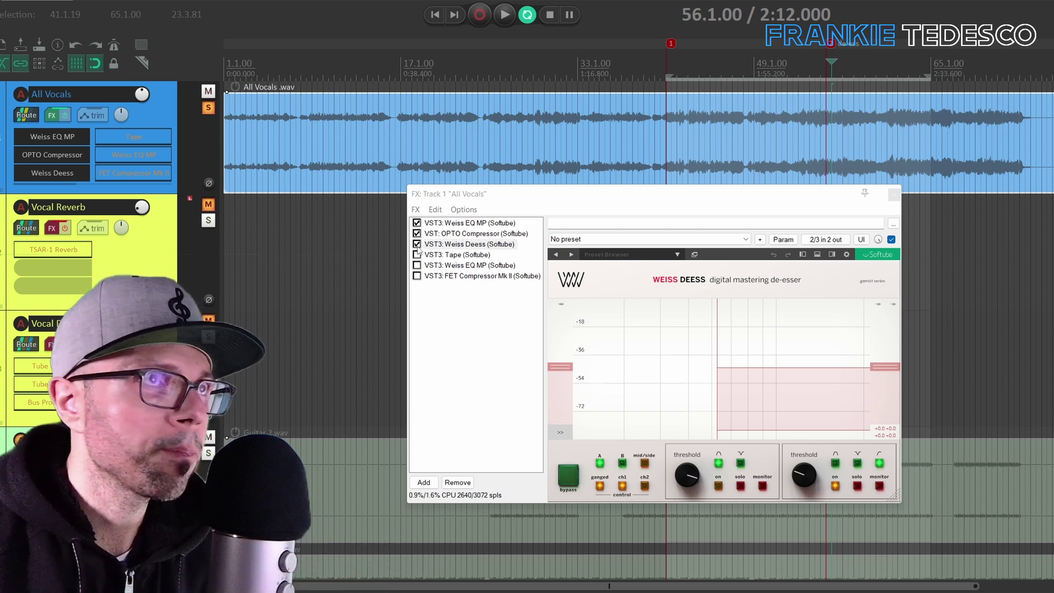
pyautogui.click(417, 244)
pyautogui.press('space')
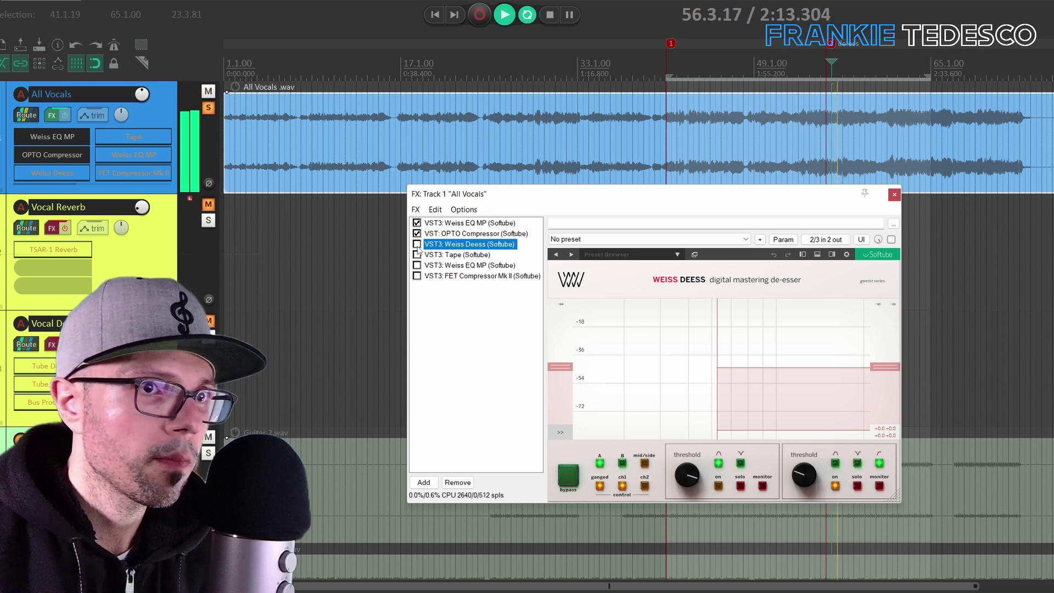
pyautogui.press('space')
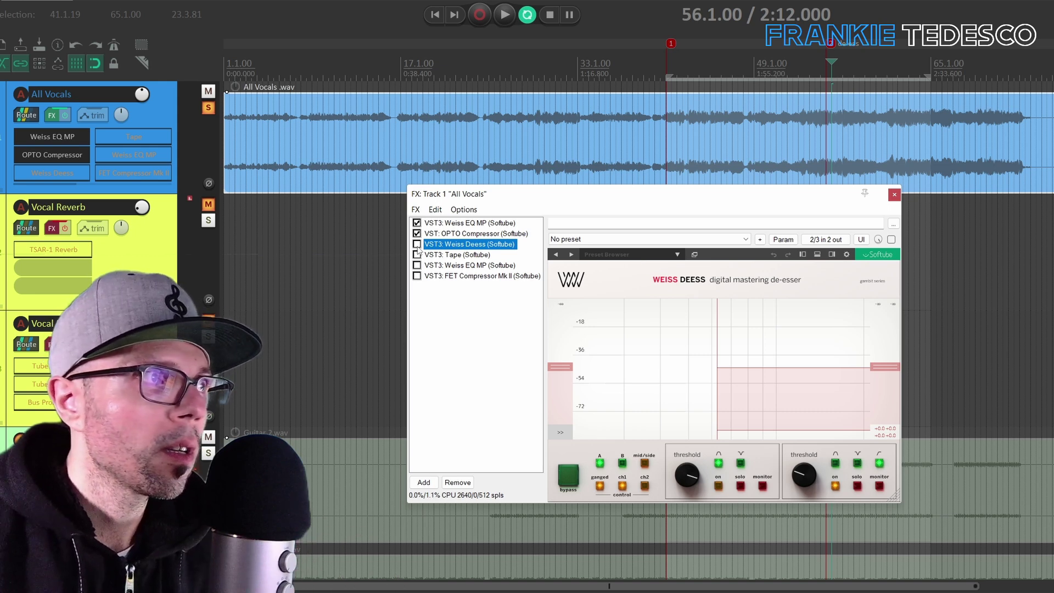
pyautogui.press('space')
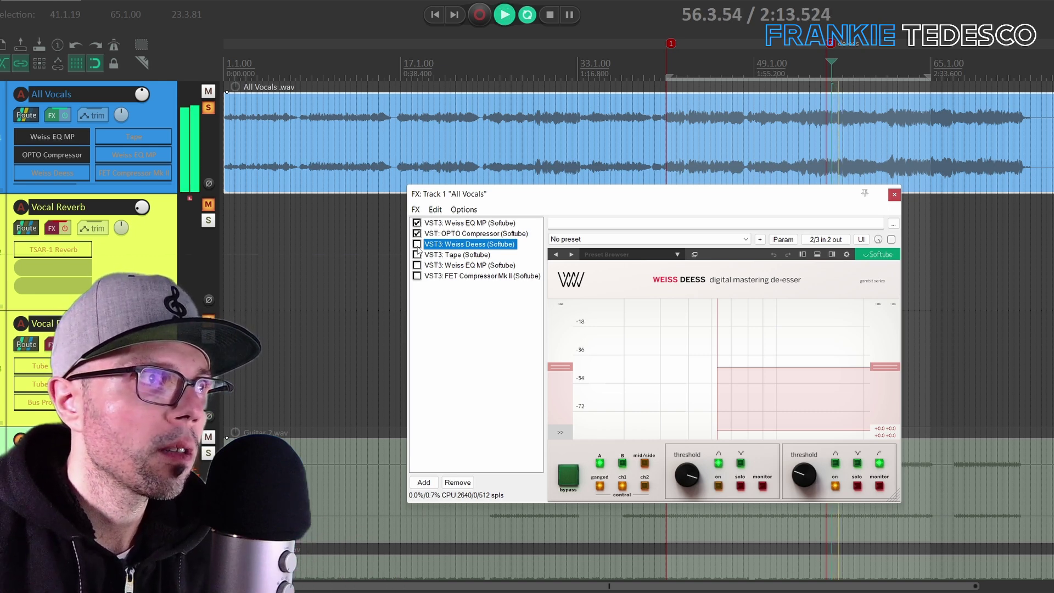
pyautogui.press('space')
pyautogui.click(418, 245)
pyautogui.press('space')
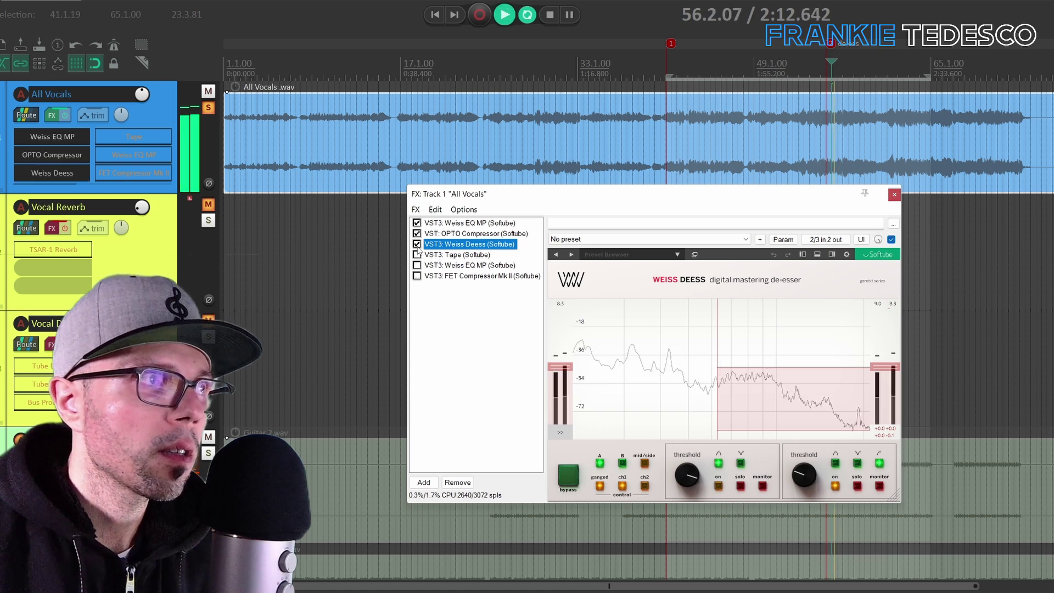
pyautogui.press('space')
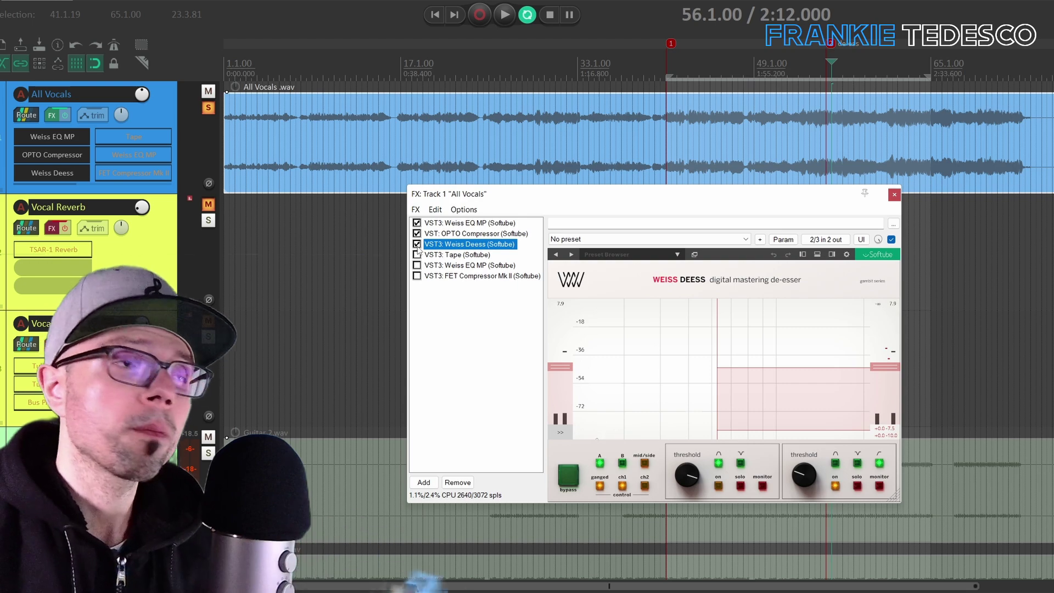
# A/B the VST3: Tape plugin on All Vocals from bar 45, leaving it enabled.
pyautogui.click(441, 255)
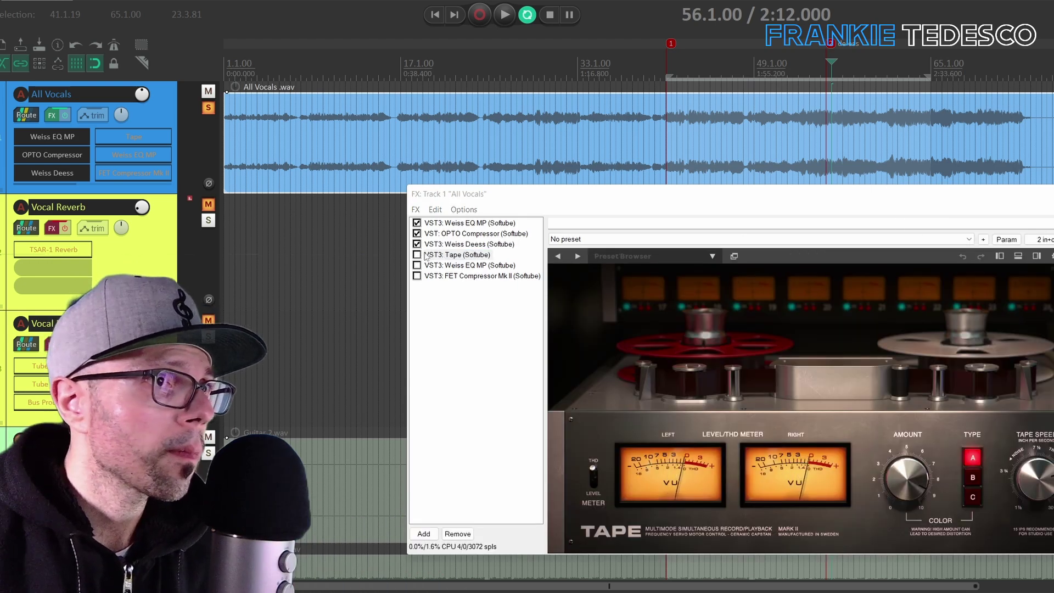
pyautogui.click(417, 255)
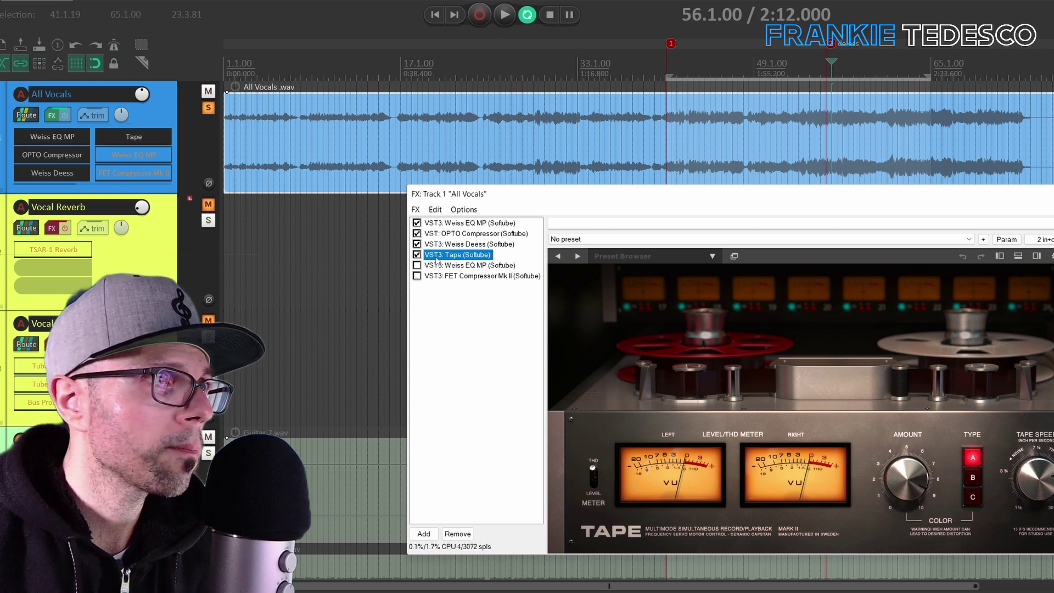
pyautogui.click(417, 256)
pyautogui.press('space')
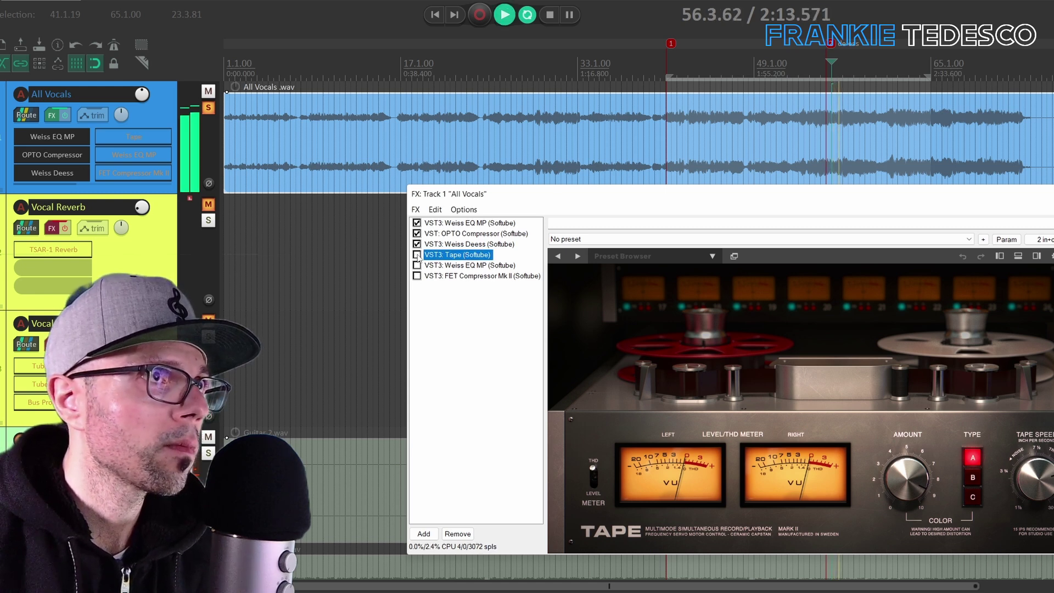
pyautogui.click(705, 79)
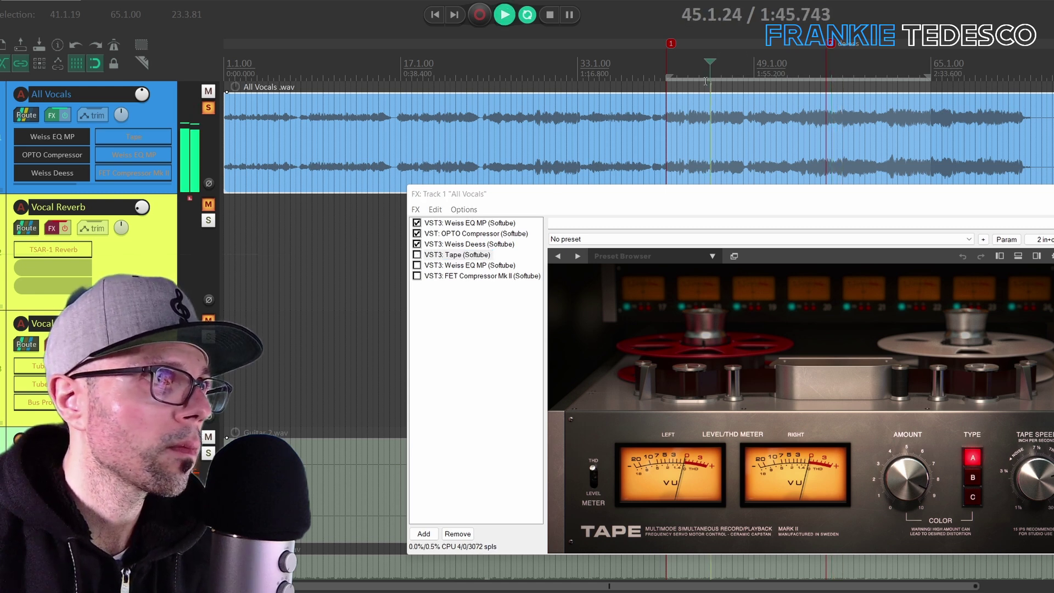
pyautogui.click(419, 257)
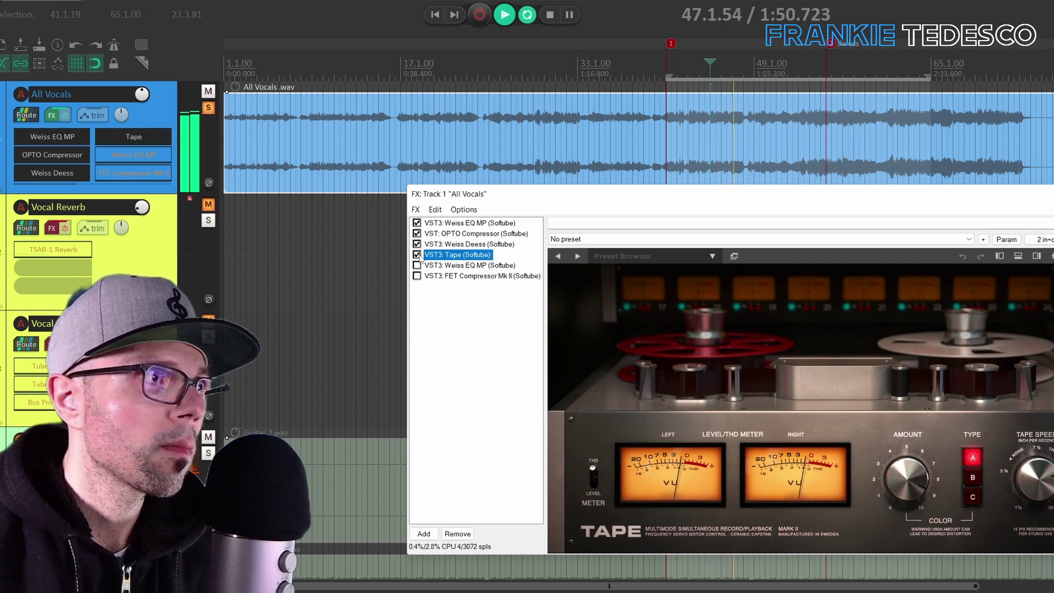
pyautogui.click(418, 255)
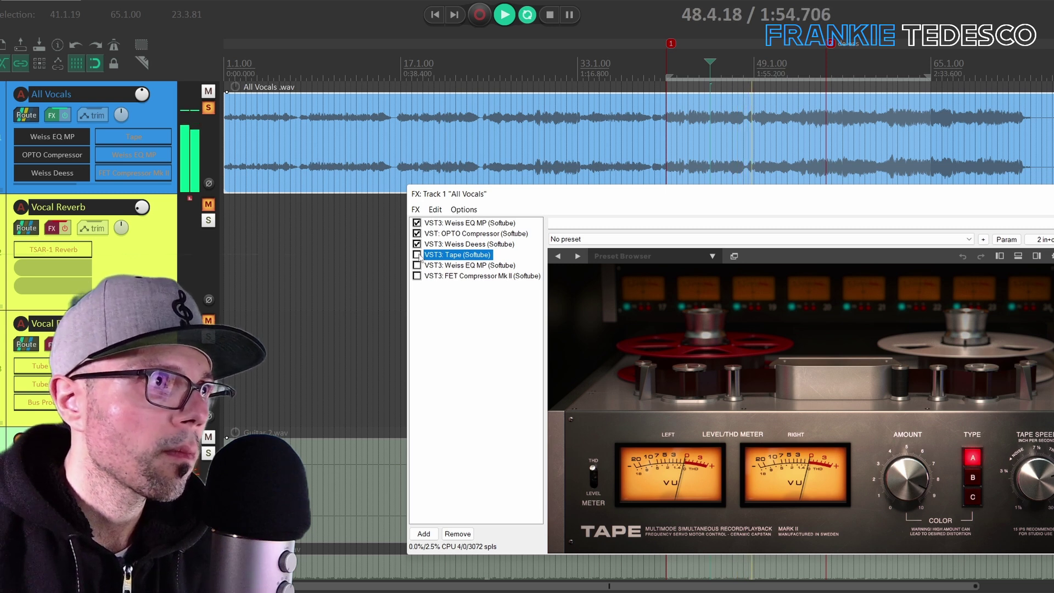
pyautogui.click(417, 255)
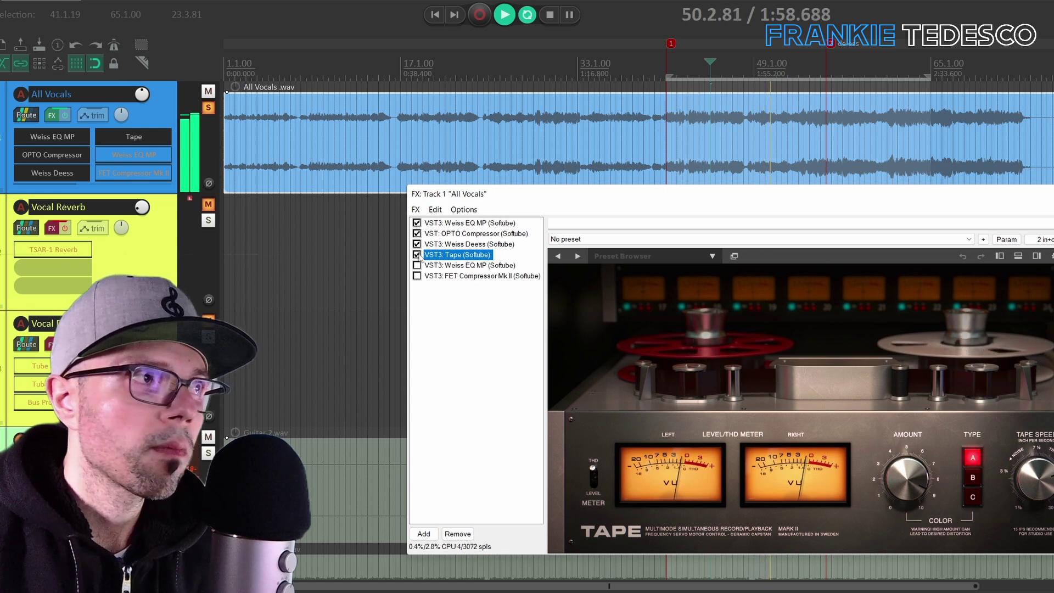
pyautogui.press('space')
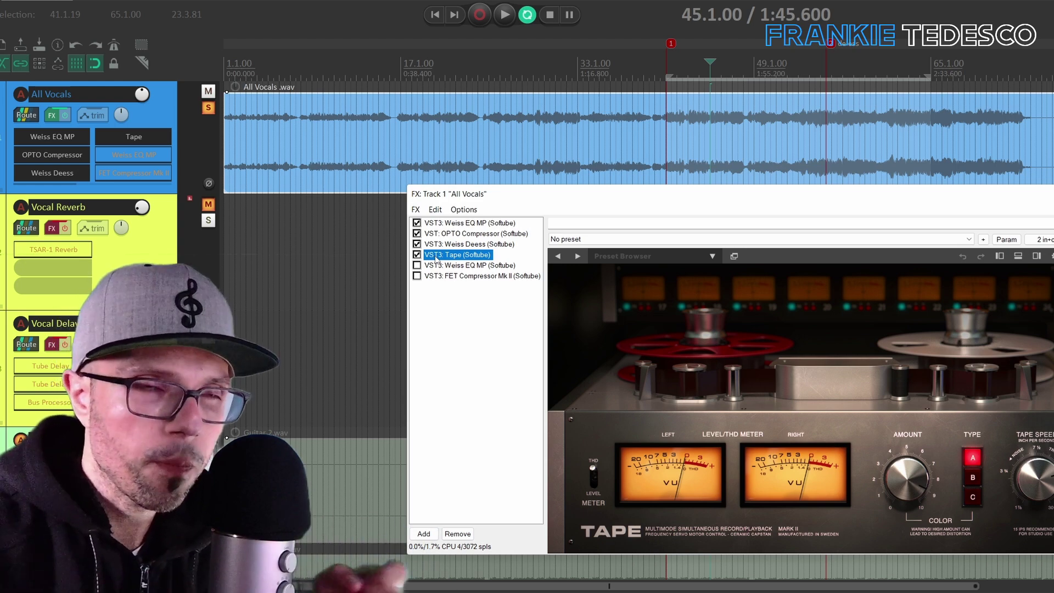
# A/B the second Weiss EQ MP on the vocals, keep it enabled, then show FET Compressor Mk II.
pyautogui.click(438, 265)
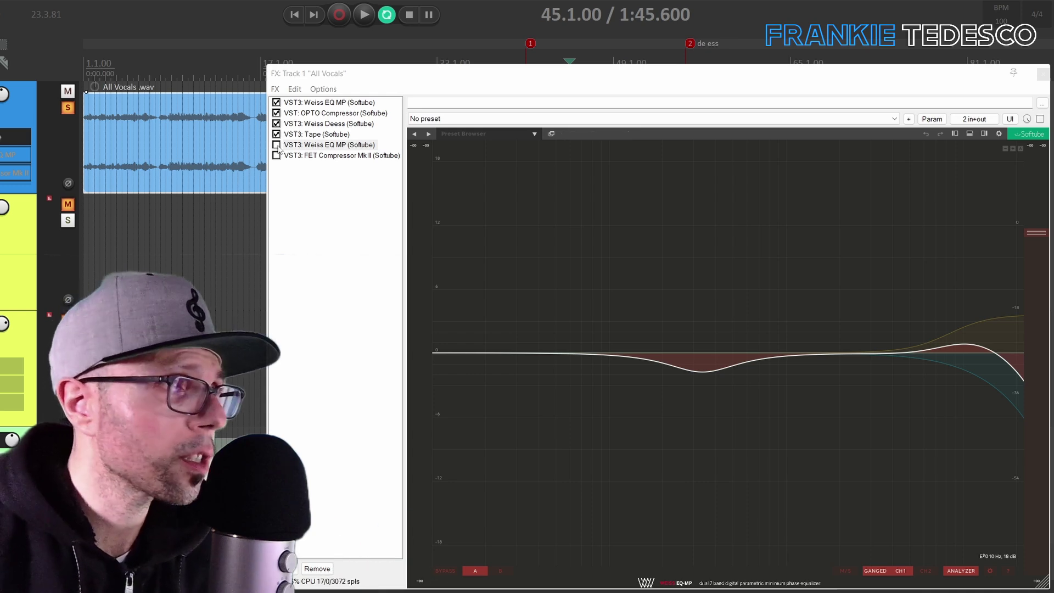
pyautogui.press('space')
pyautogui.click(289, 145)
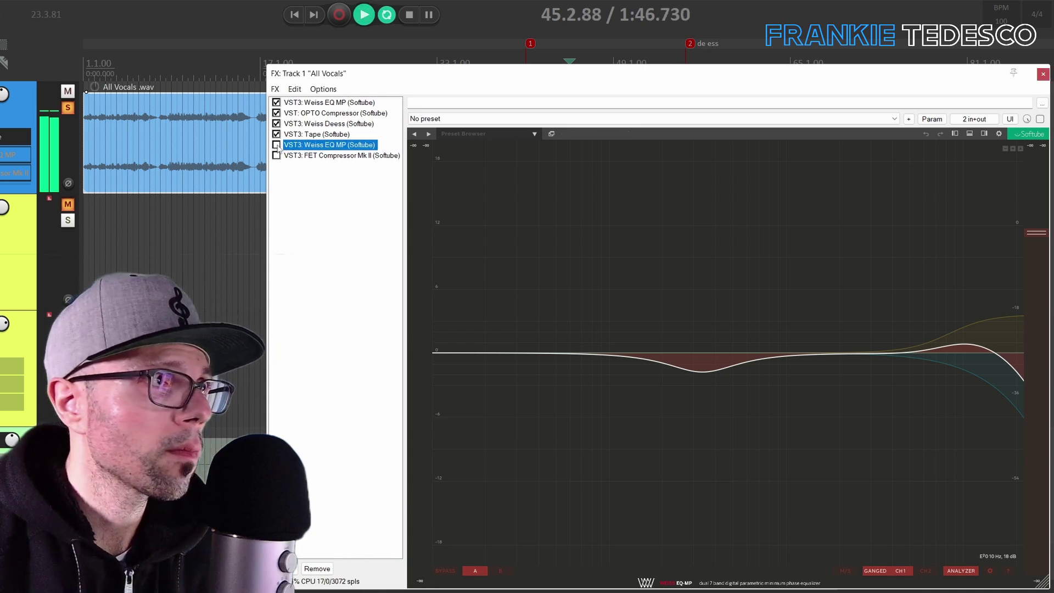
pyautogui.click(276, 145)
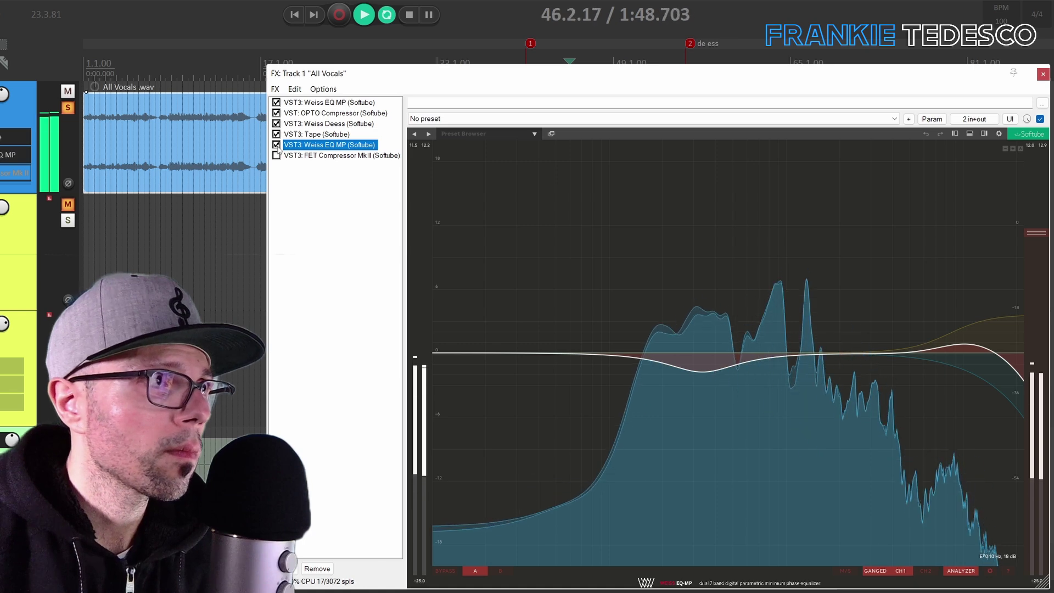
pyautogui.click(277, 145)
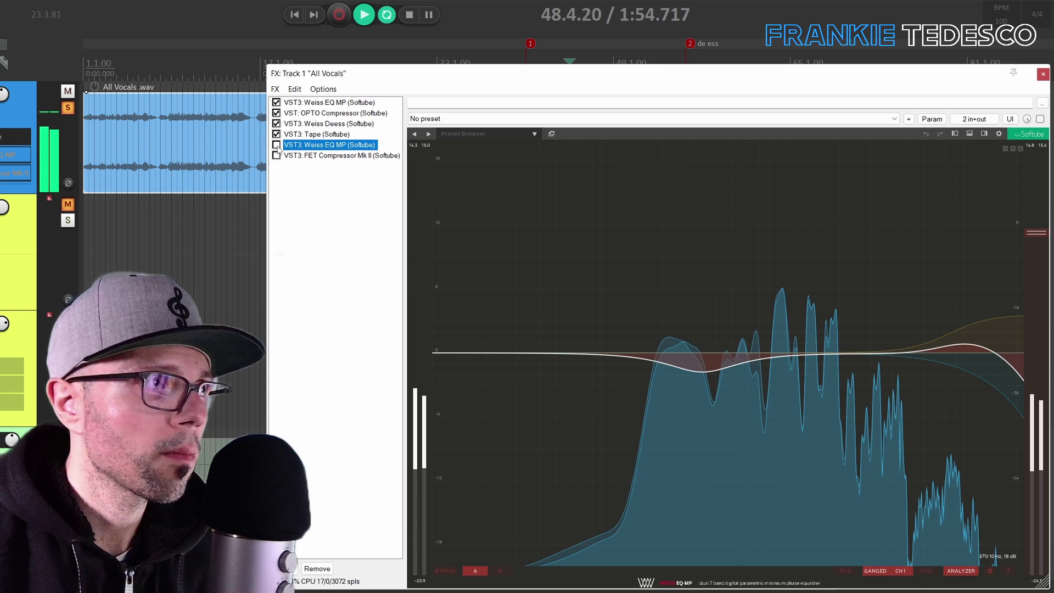
pyautogui.click(276, 145)
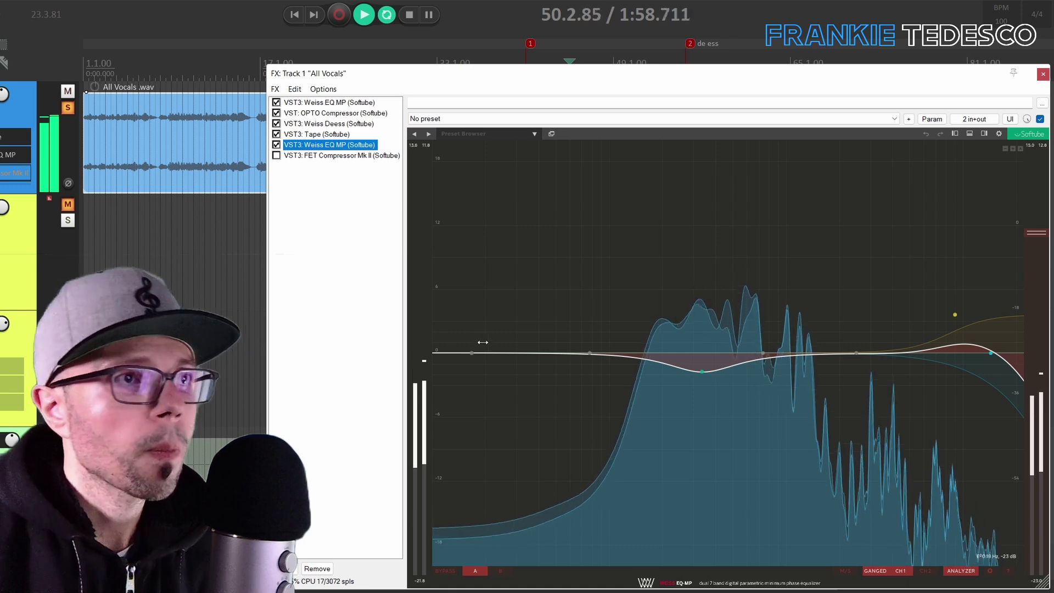
pyautogui.press('space')
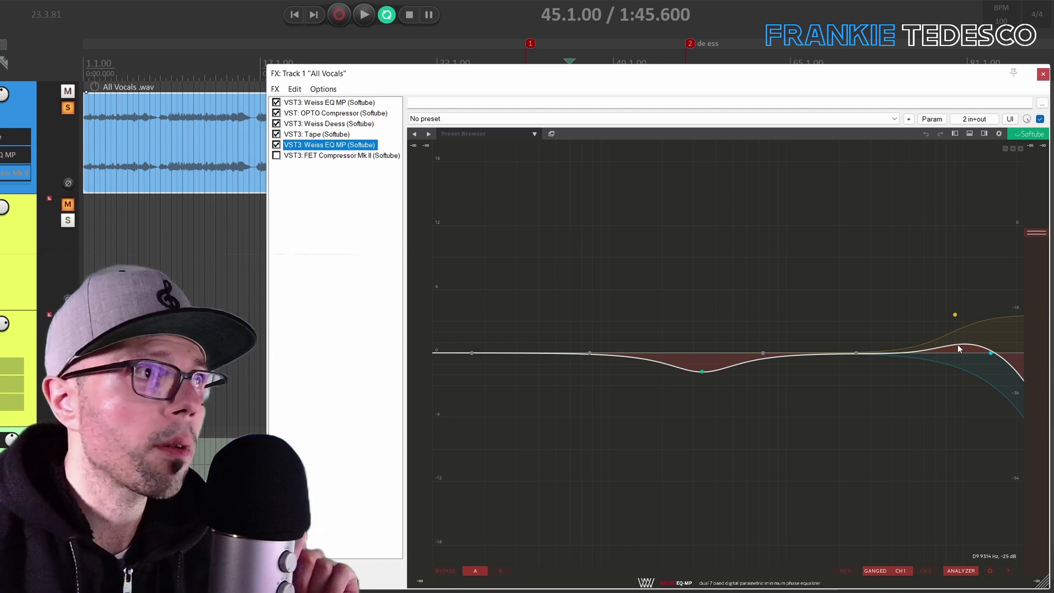
pyautogui.click(324, 156)
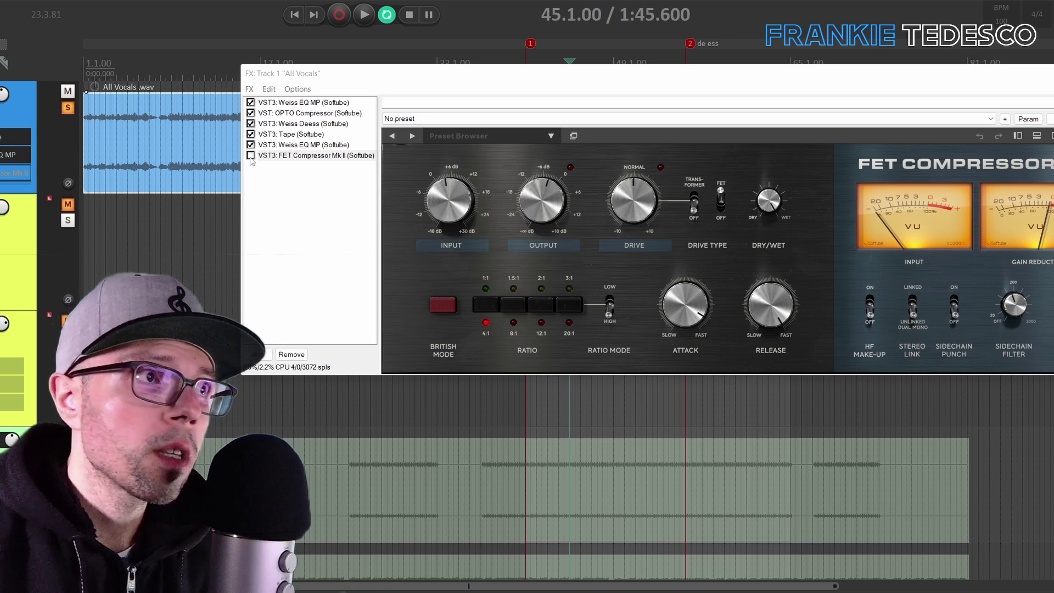
# Enable FET Compressor Mk II on All Vocals and bring up the Vocal Delay effects chain.
pyautogui.click(250, 156)
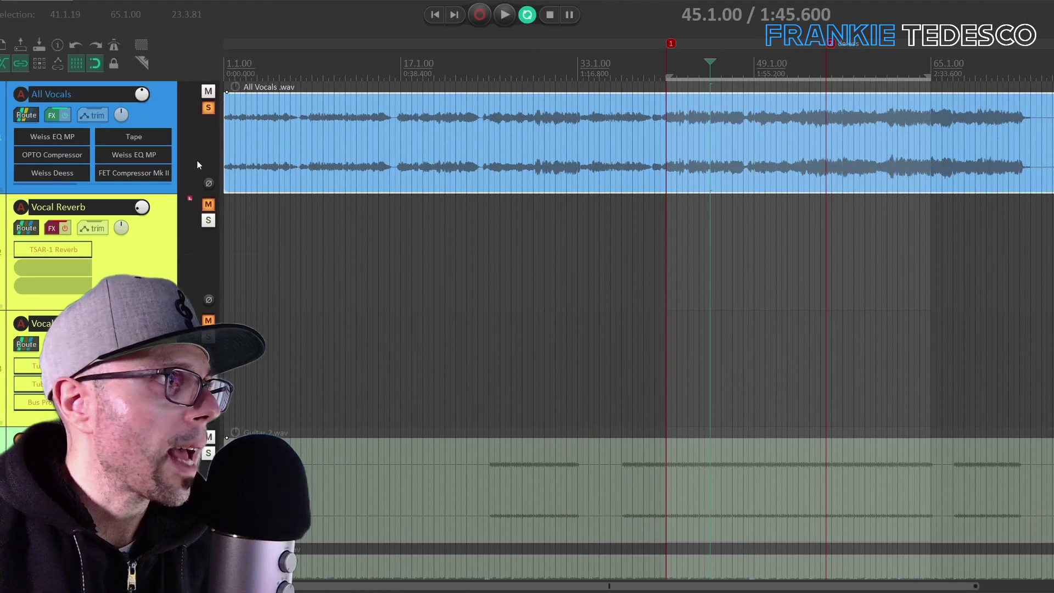
pyautogui.click(209, 205)
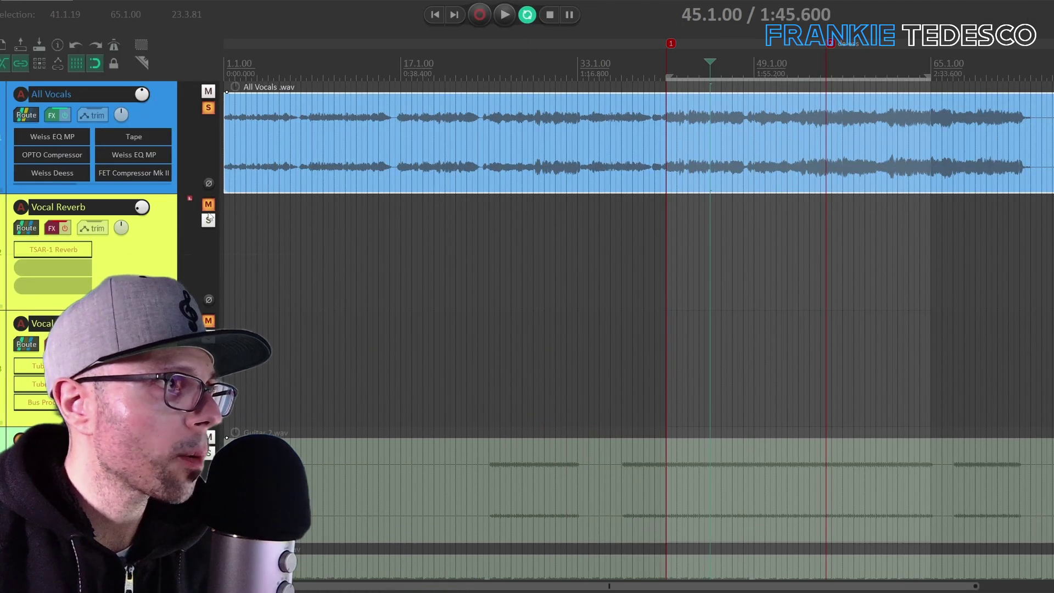
pyautogui.click(209, 205)
pyautogui.click(209, 205)
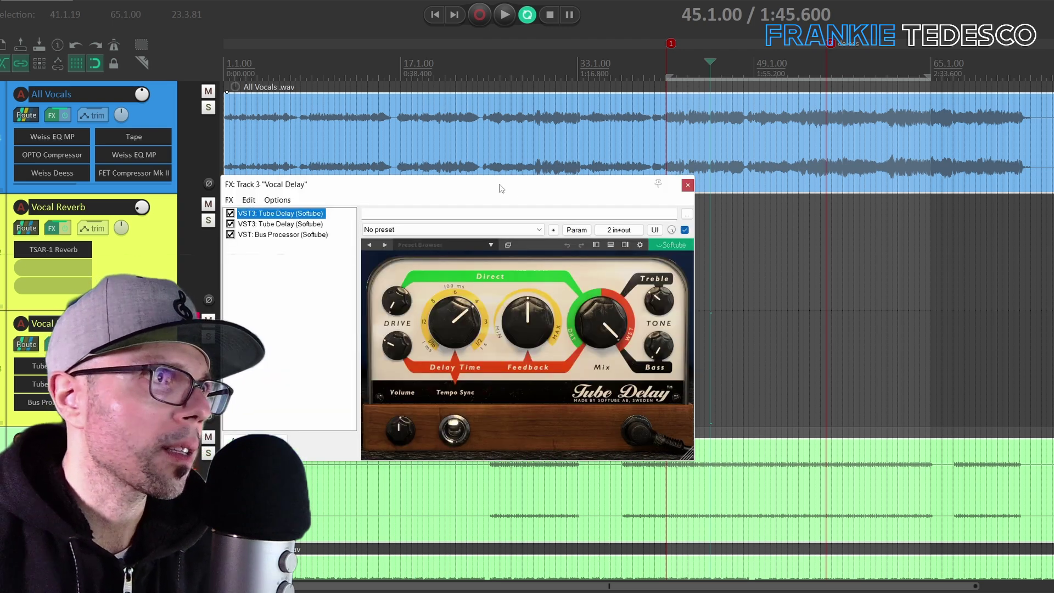
# Review both Tube Delay time settings on Vocal Delay, then bypass Bus Processor and listen.
pyautogui.moveTo(501, 189); pyautogui.dragTo(753, 192)
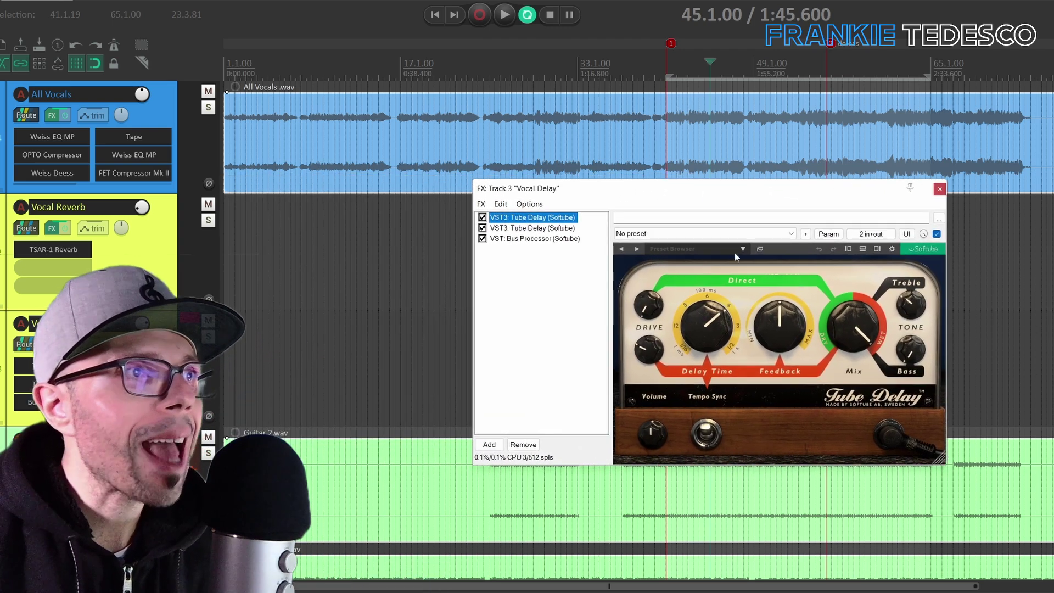
pyautogui.moveTo(725, 317)
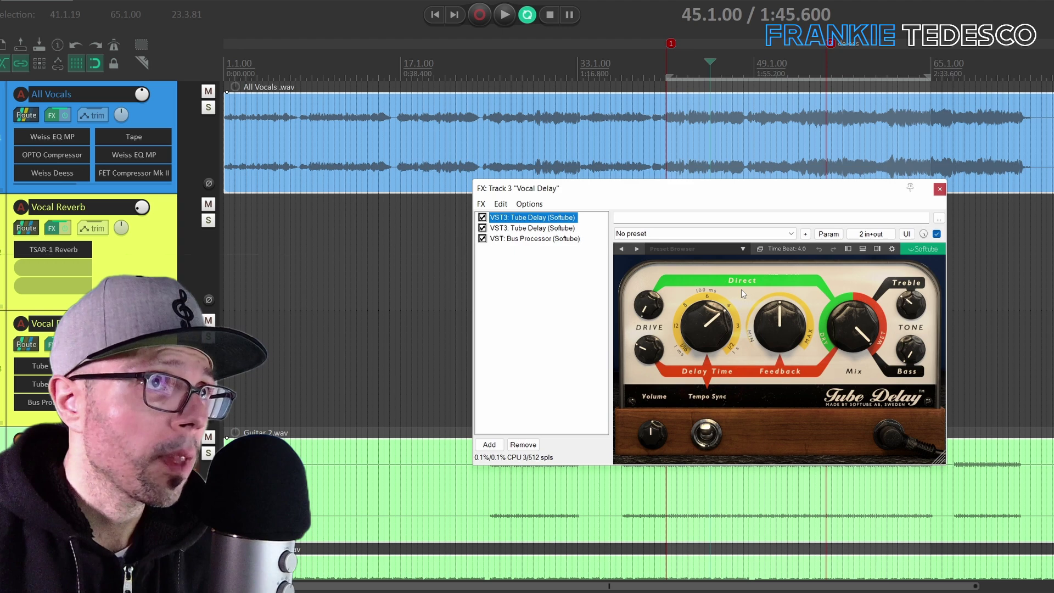
pyautogui.click(545, 230)
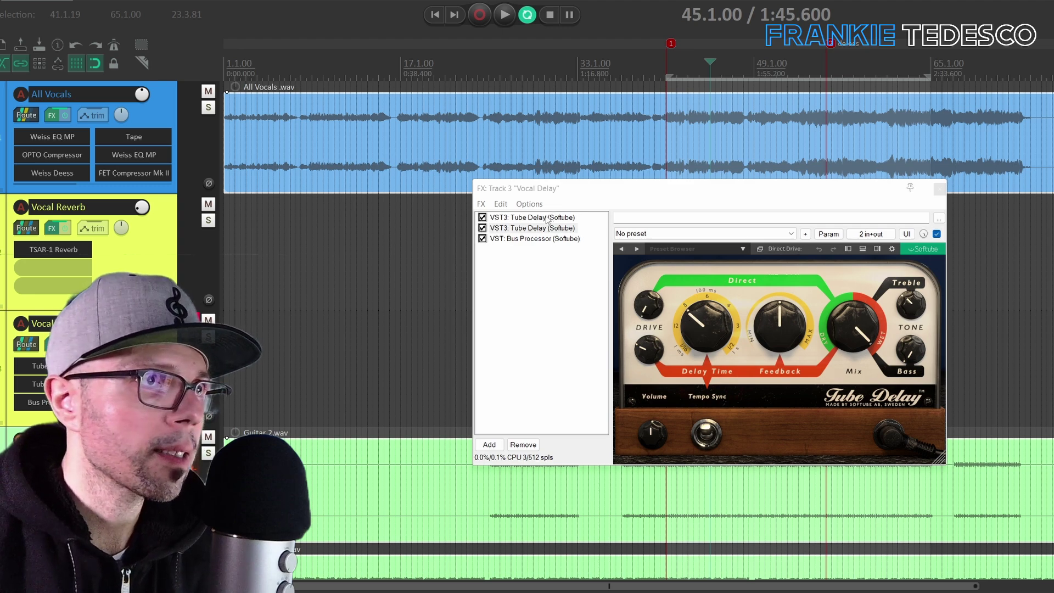
pyautogui.click(548, 218)
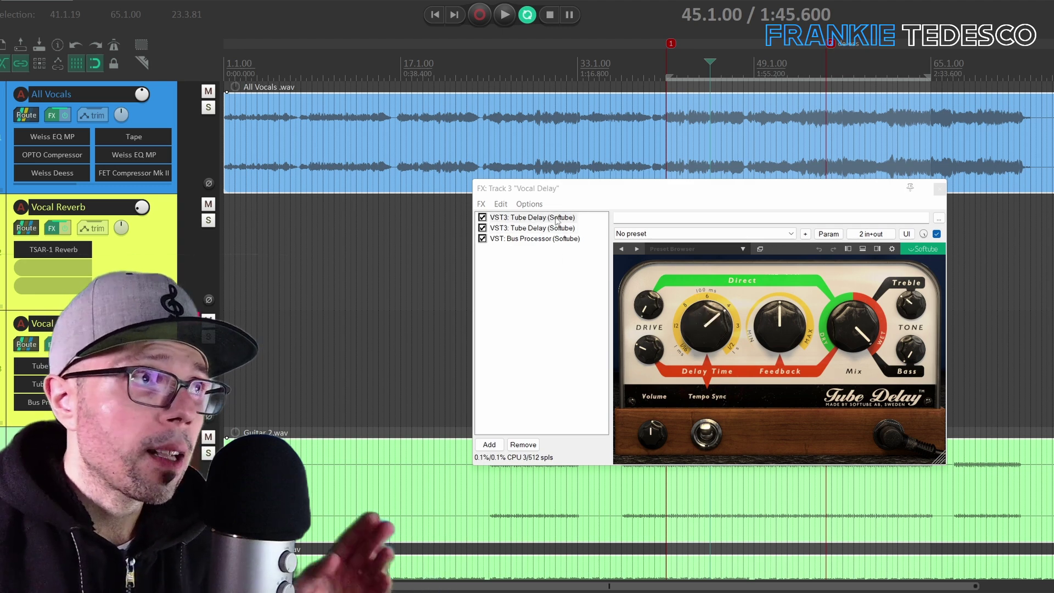
pyautogui.click(556, 229)
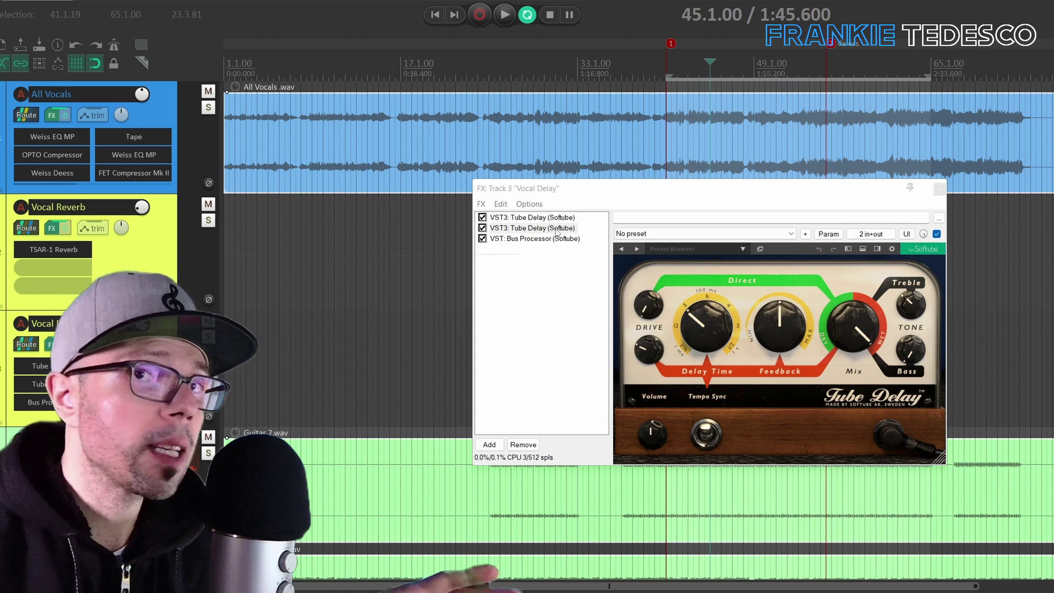
pyautogui.click(482, 239)
pyautogui.press('space')
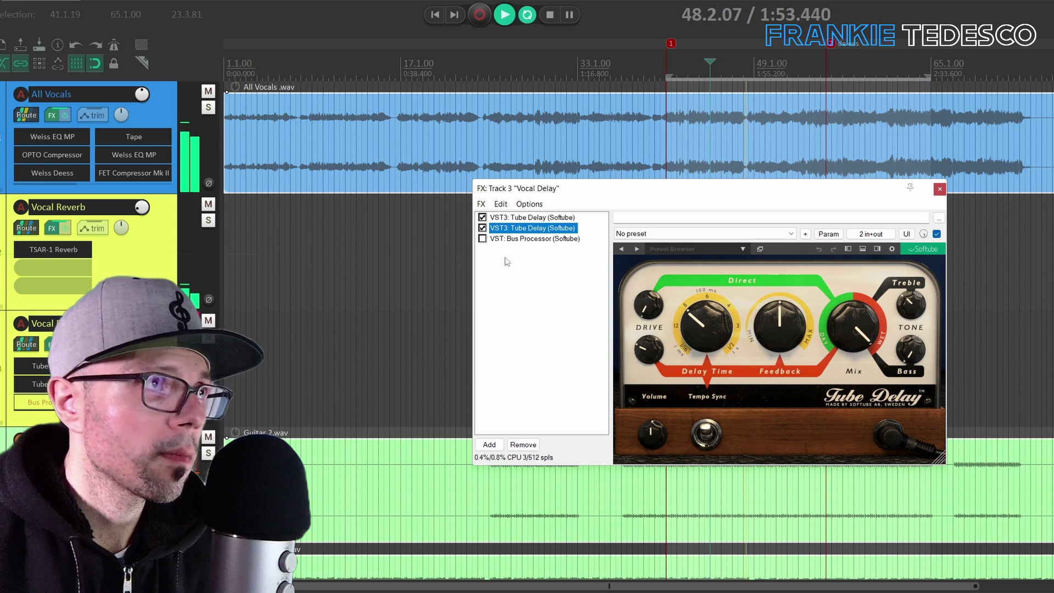
pyautogui.press('space')
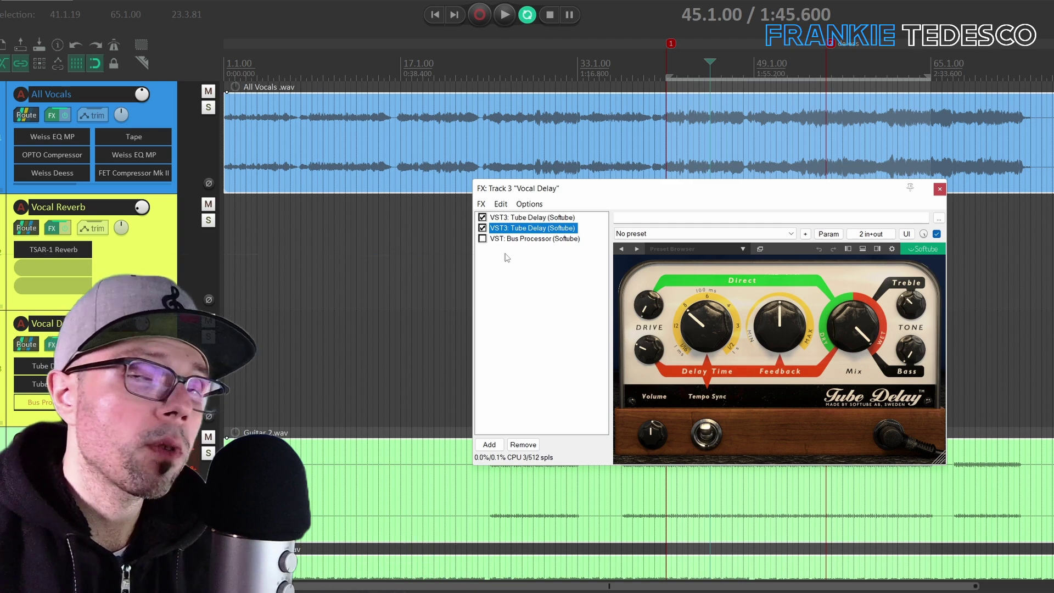
# Show the Vocal Delay Bus Processor's controls, re-enable it, and play the song.
pyautogui.click(505, 240)
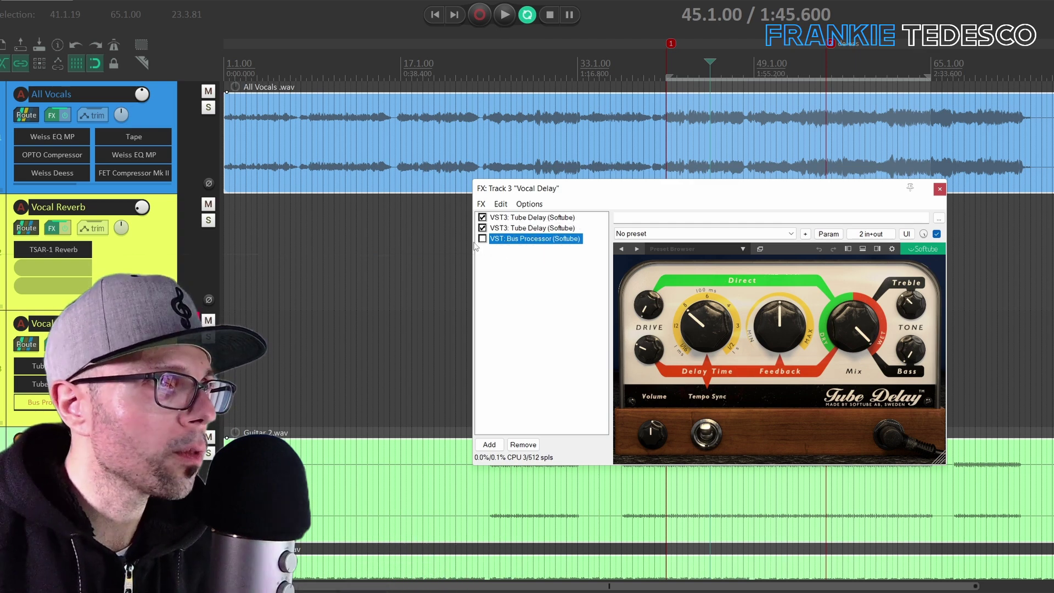
pyautogui.click(483, 63)
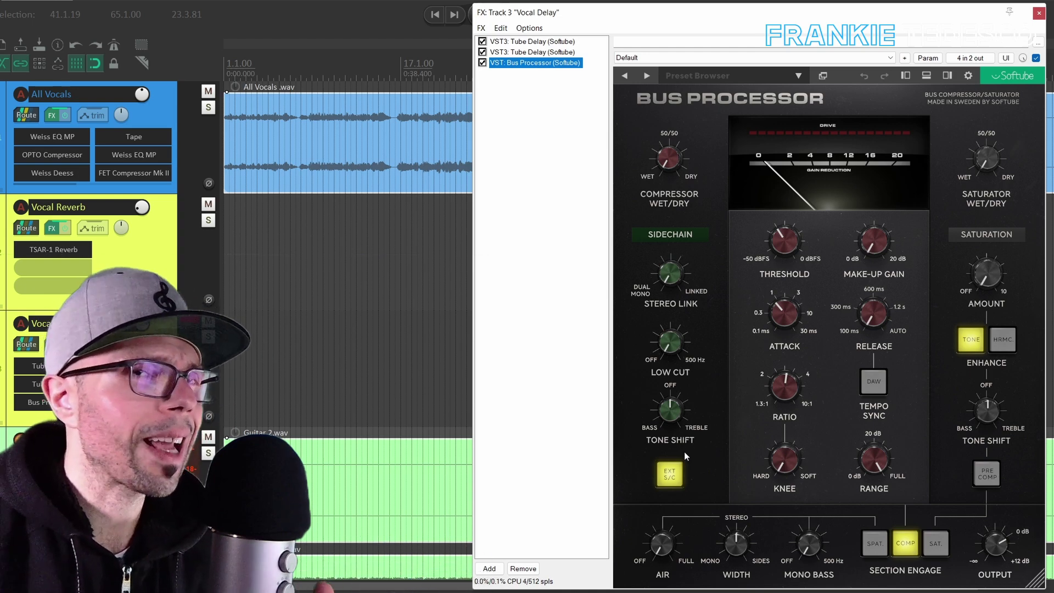
pyautogui.press('space')
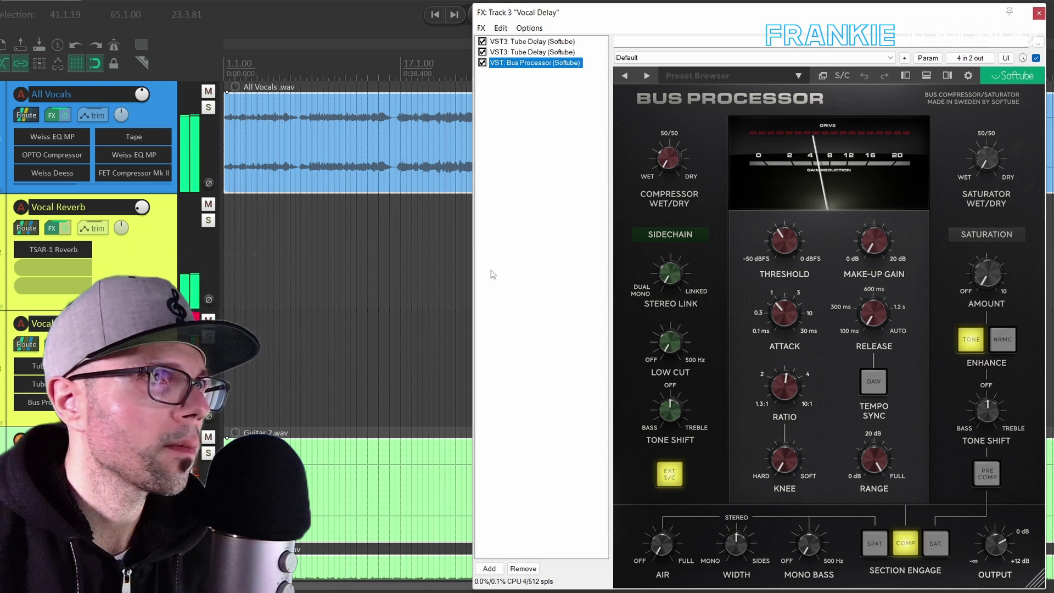